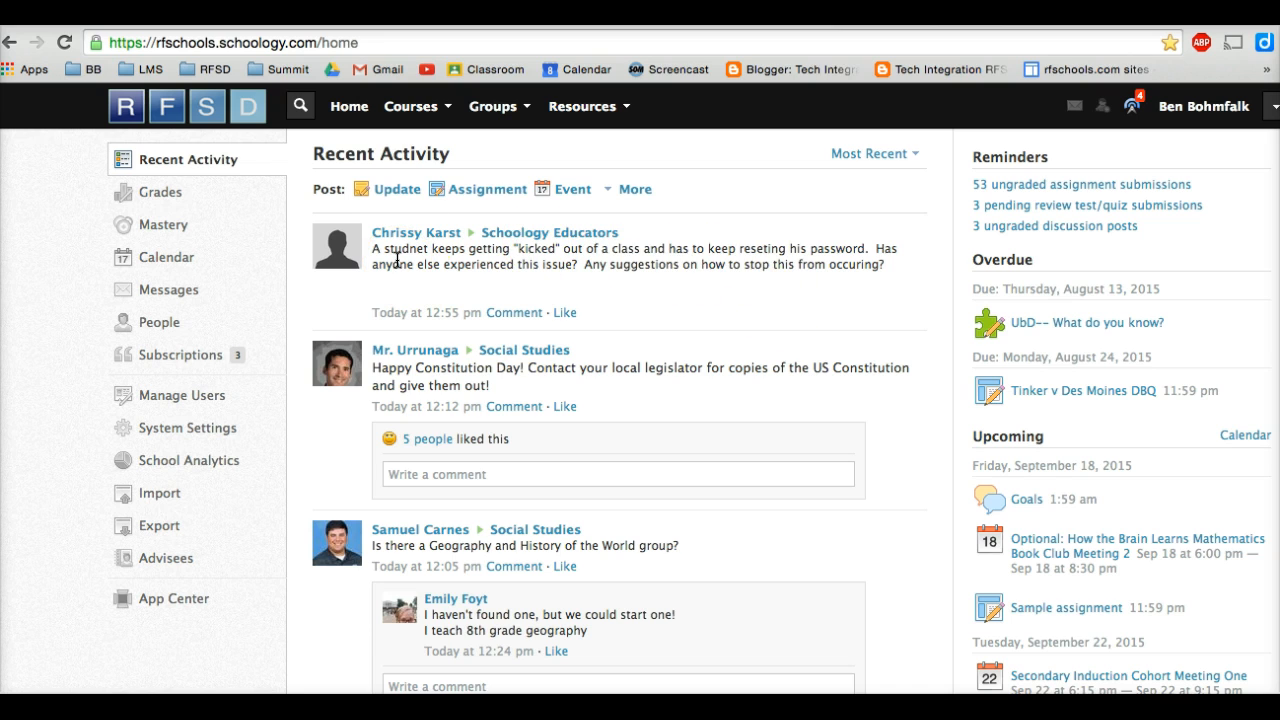
- Open the Grade Setup page of the course FAD MASTER COURSE: Section 1
{"action": "left_click", "coordinate": [437, 117]}
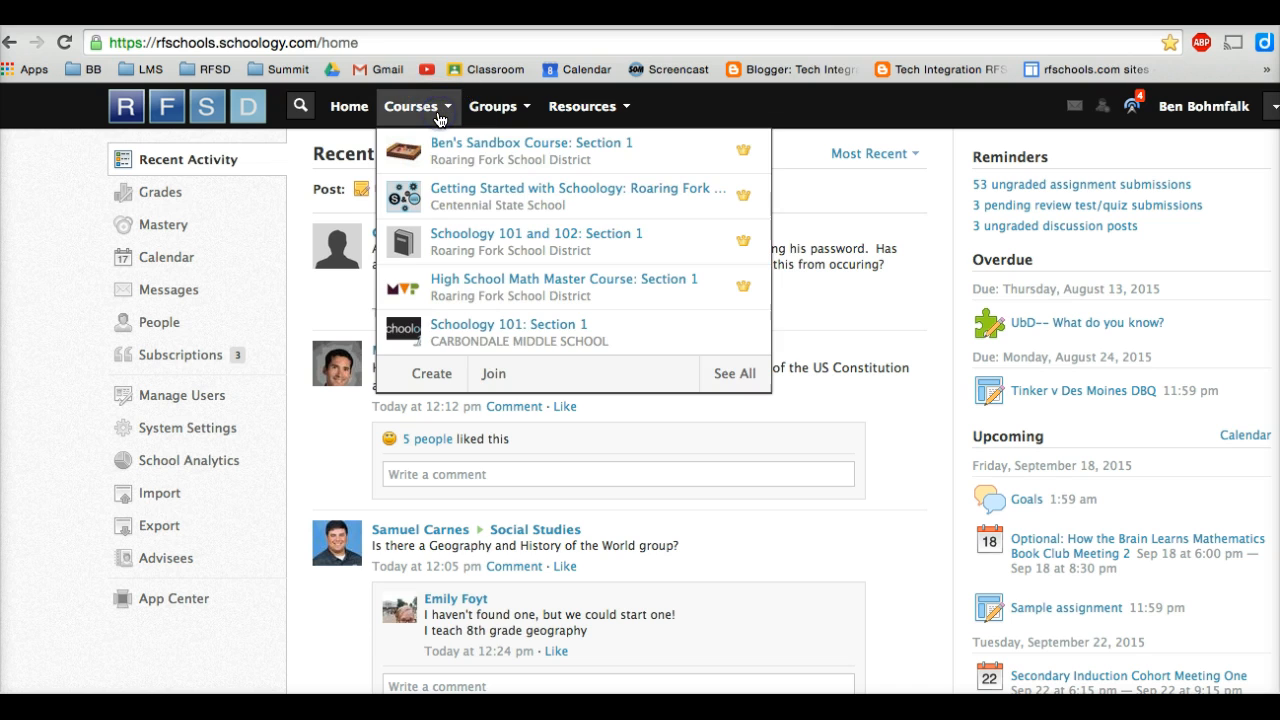
{"action": "scroll", "coordinate": [449, 251], "scroll_direction": "down", "scroll_amount": 10}
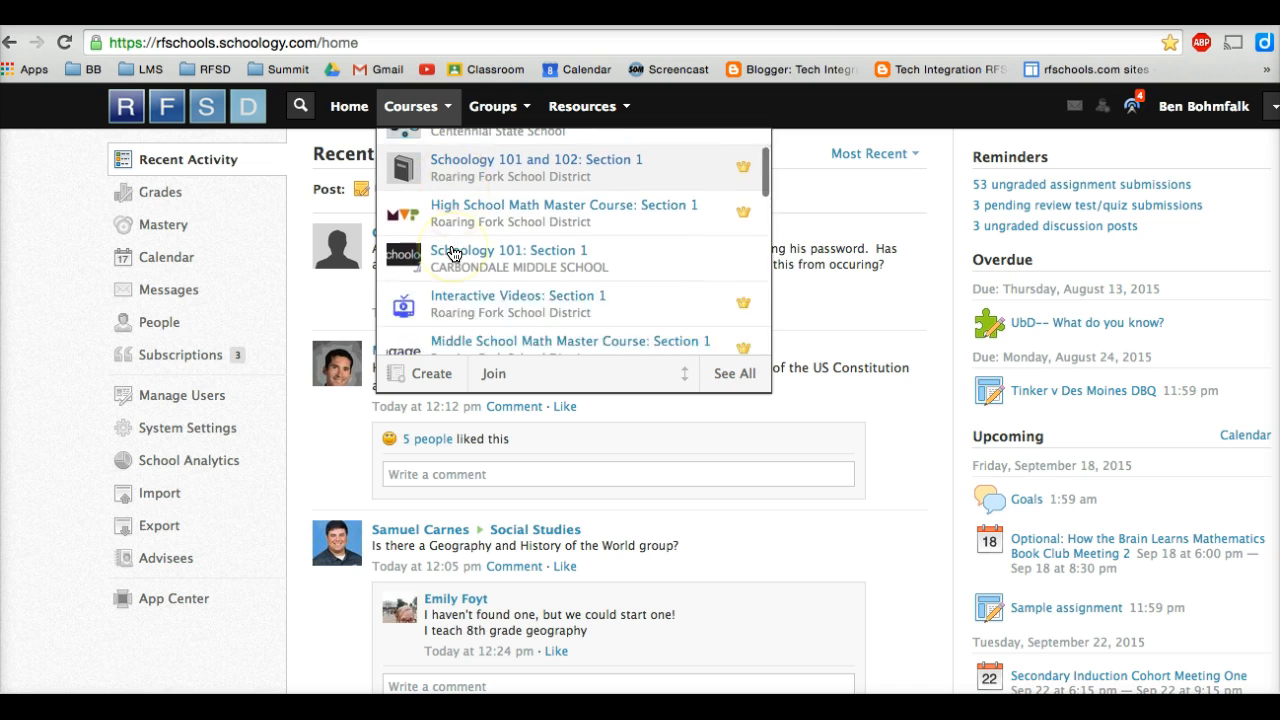
{"action": "scroll", "coordinate": [452, 255], "scroll_direction": "down", "scroll_amount": 4}
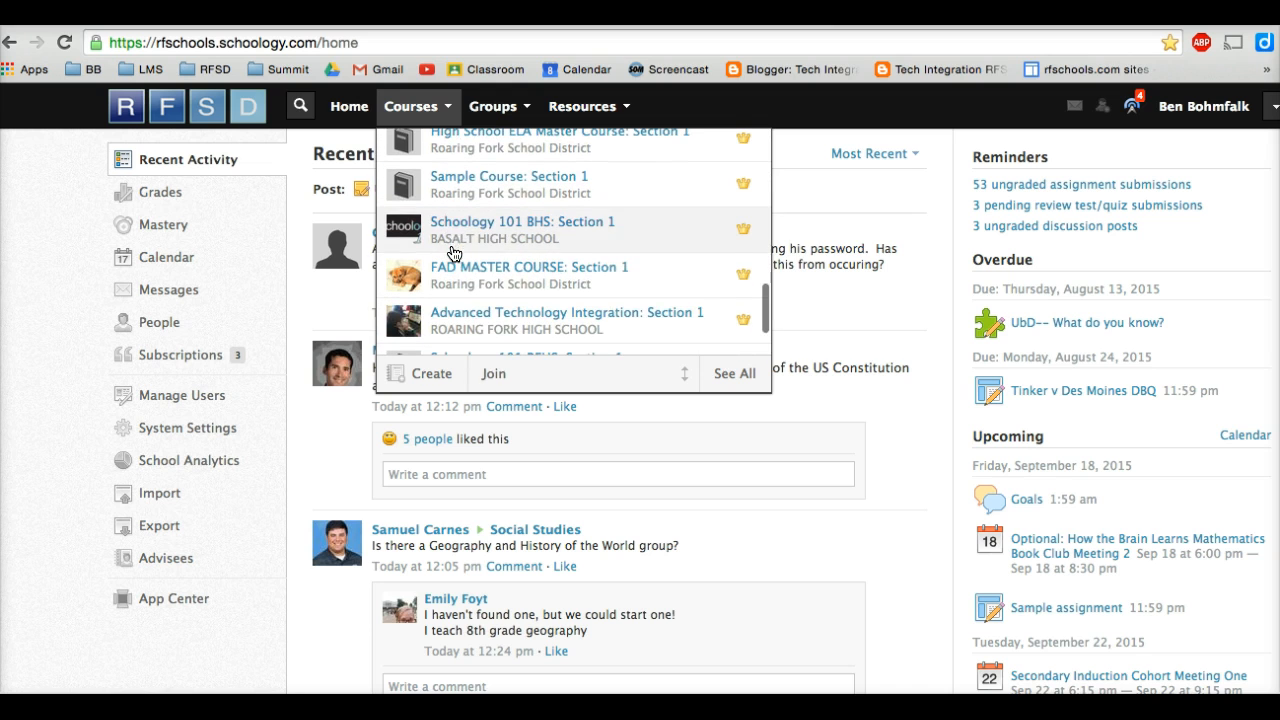
{"action": "left_click", "coordinate": [451, 277]}
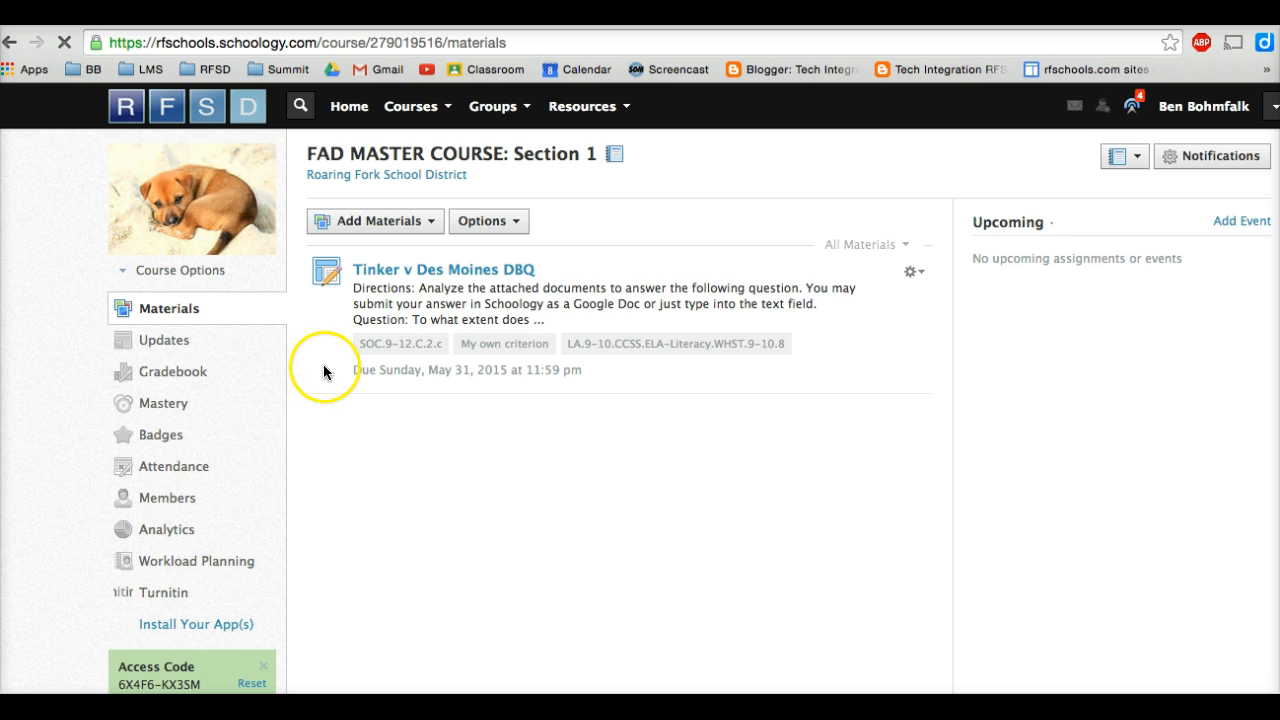
{"action": "left_click", "coordinate": [180, 373]}
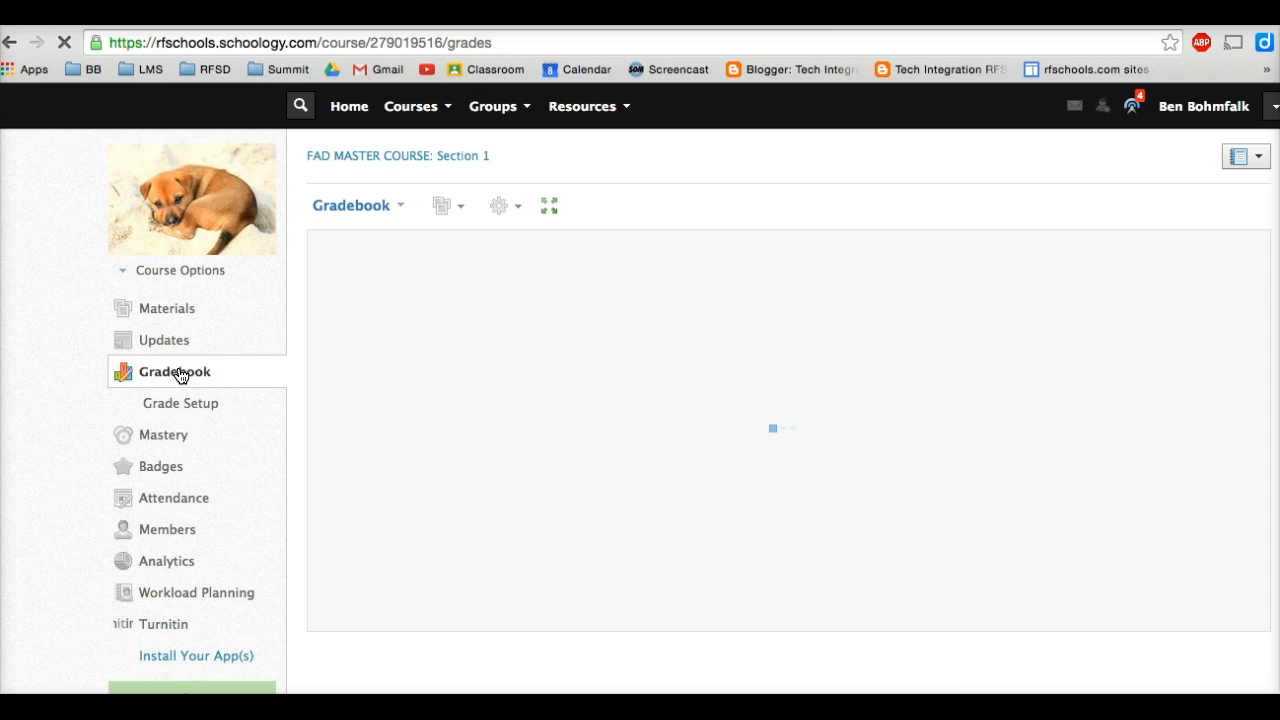
{"action": "left_click", "coordinate": [187, 411]}
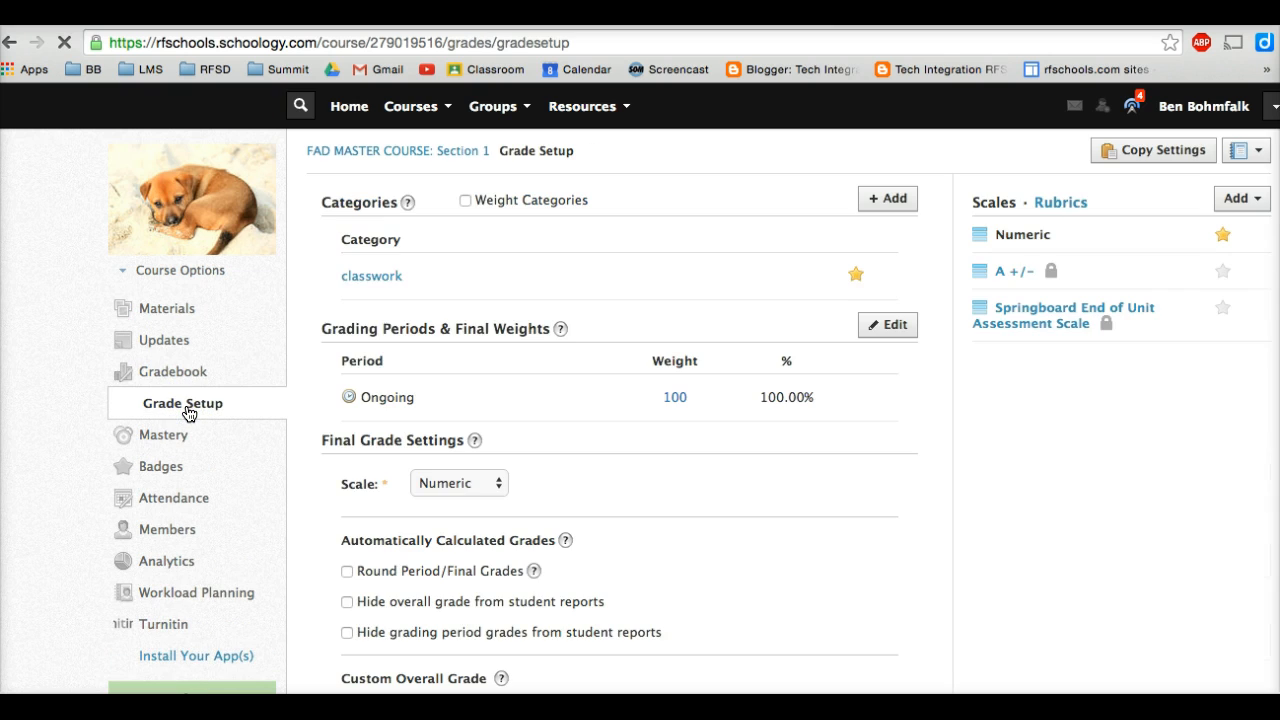
{"action": "left_click", "coordinate": [181, 386]}
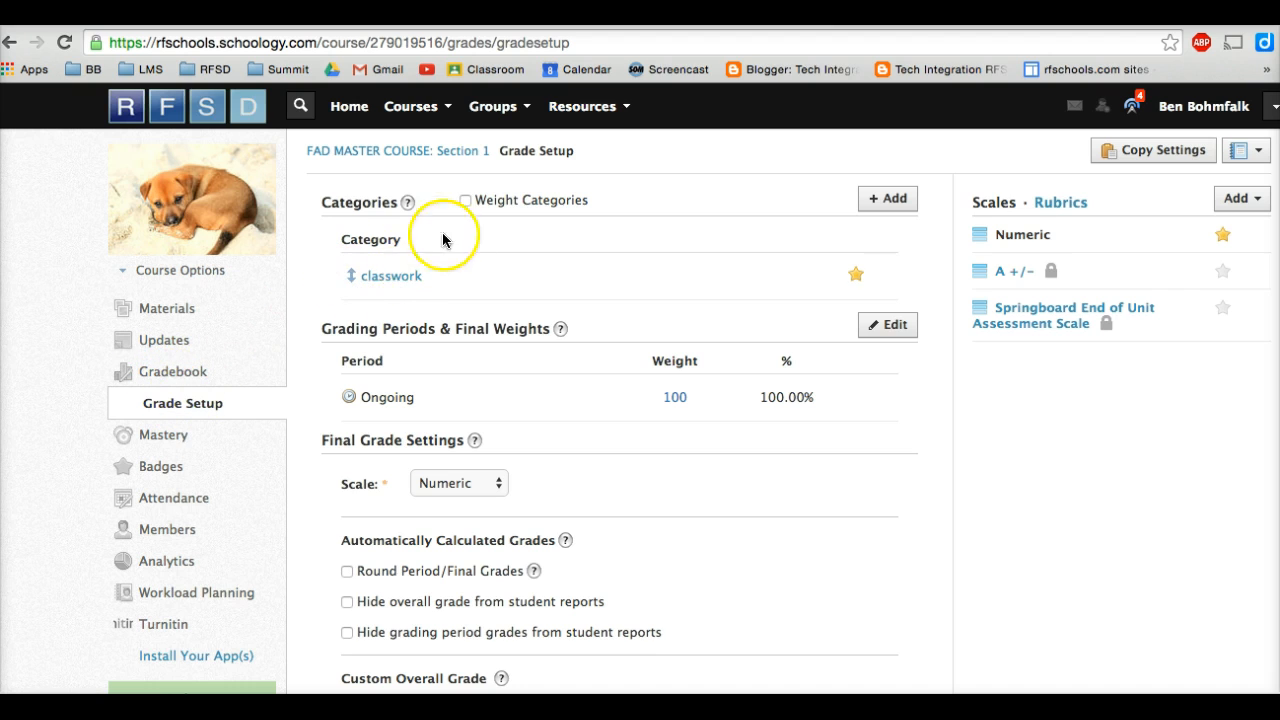
- Try to delete the classwork grading category
{"action": "left_click", "coordinate": [872, 271]}
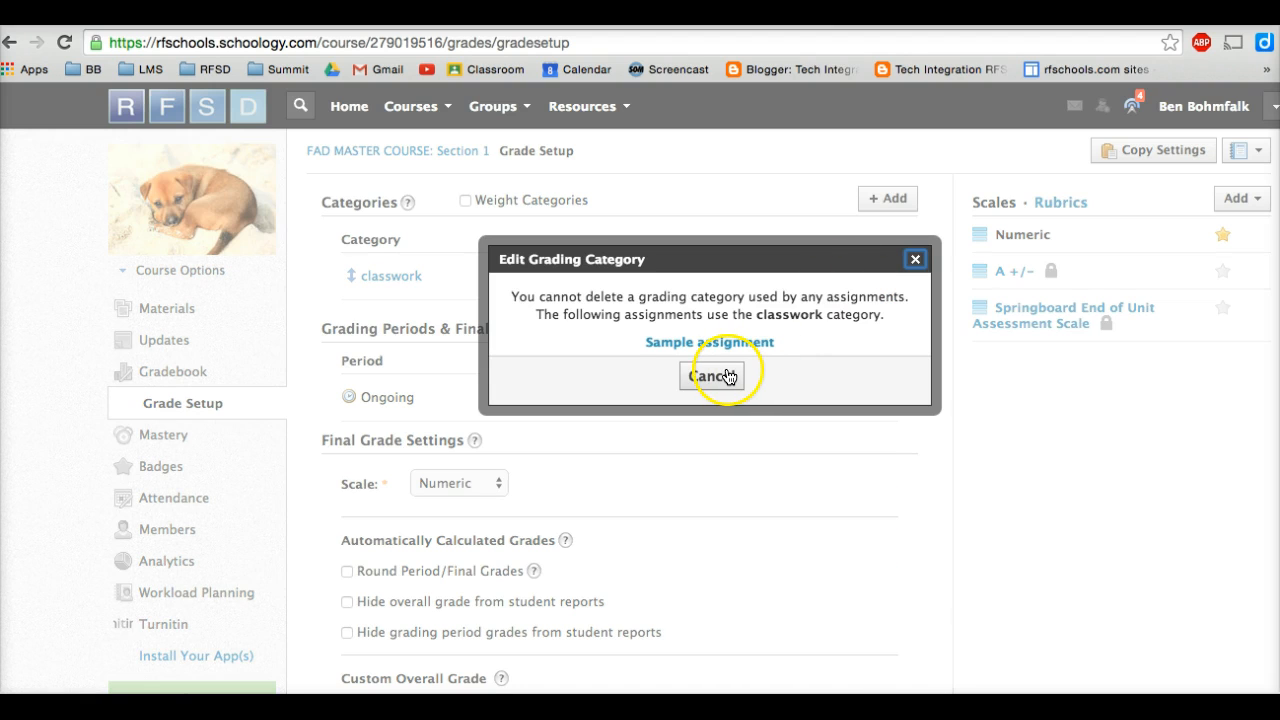
{"action": "left_click", "coordinate": [915, 260]}
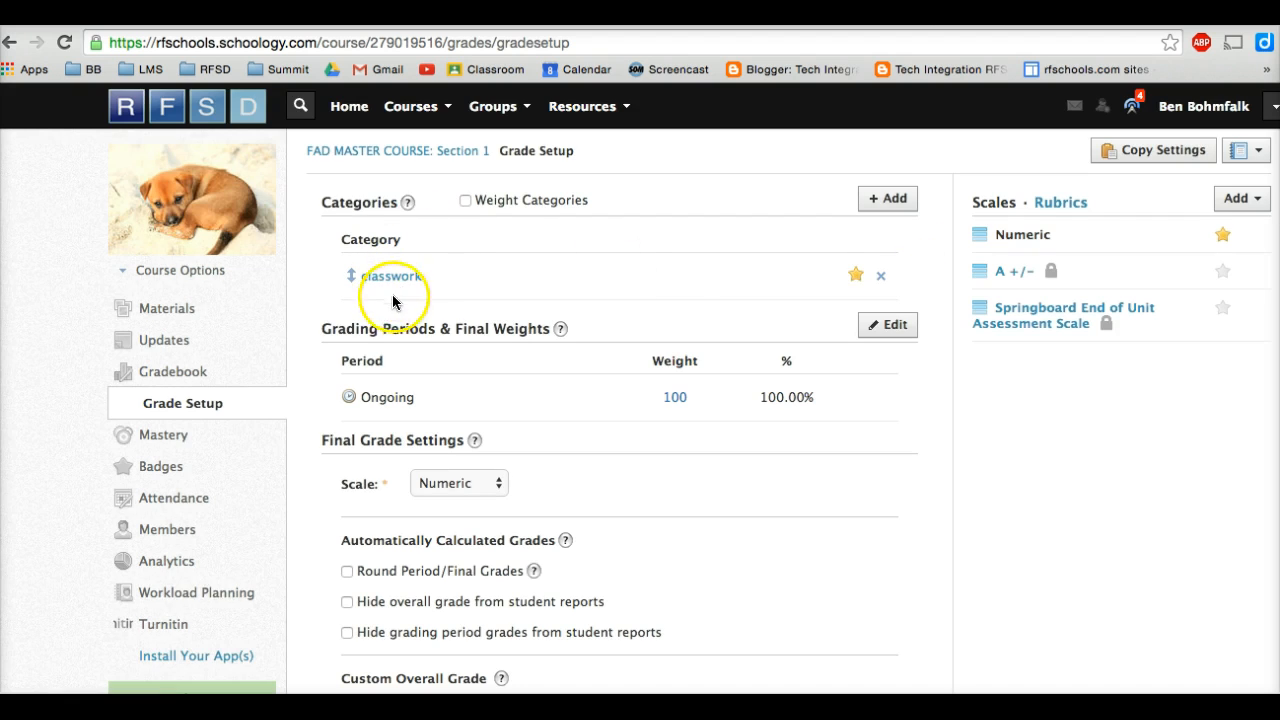
- Add a grading category named Common Assessments and save the grade setup changes
{"action": "left_click", "coordinate": [877, 203]}
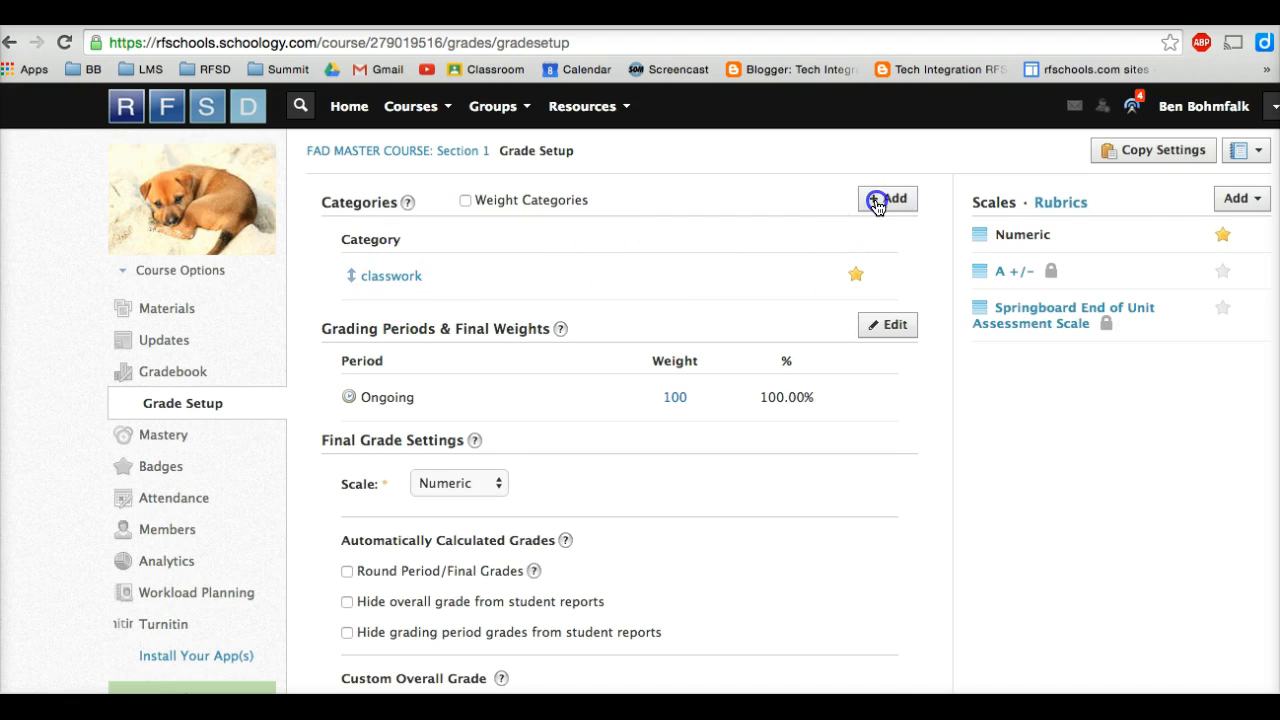
{"action": "left_click", "coordinate": [710, 286]}
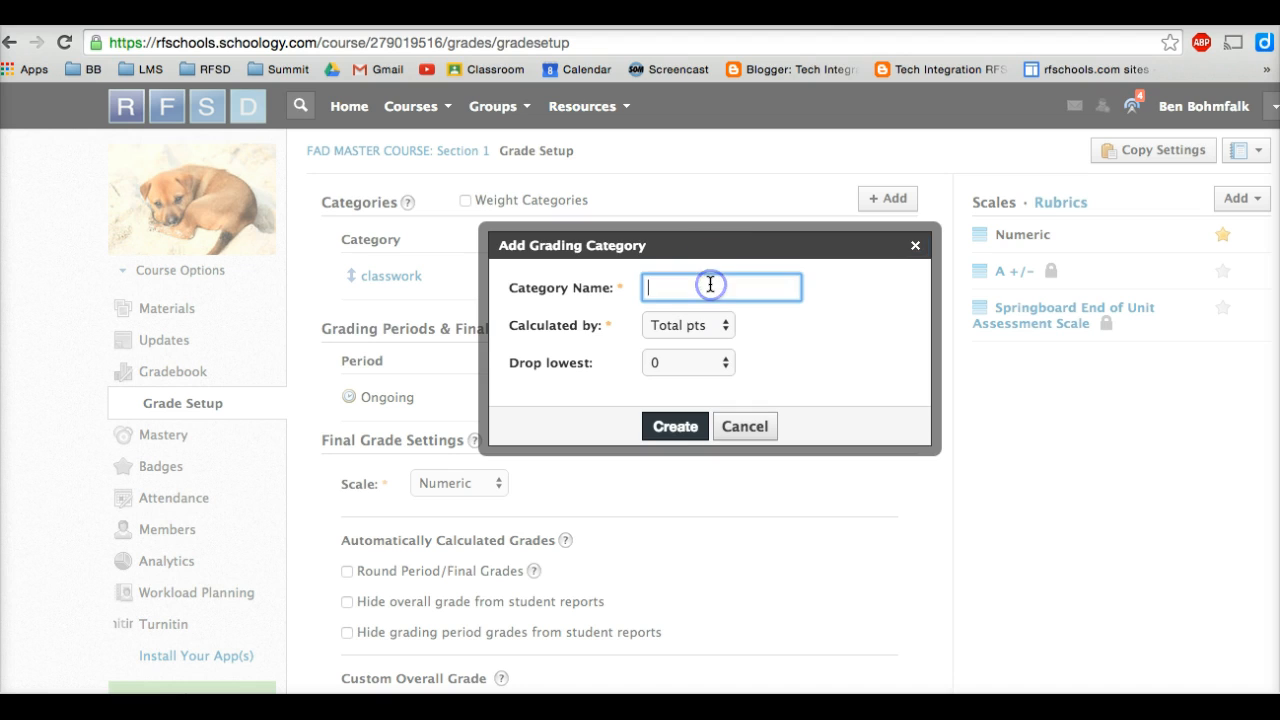
{"action": "type", "text": "Common Assessments"}
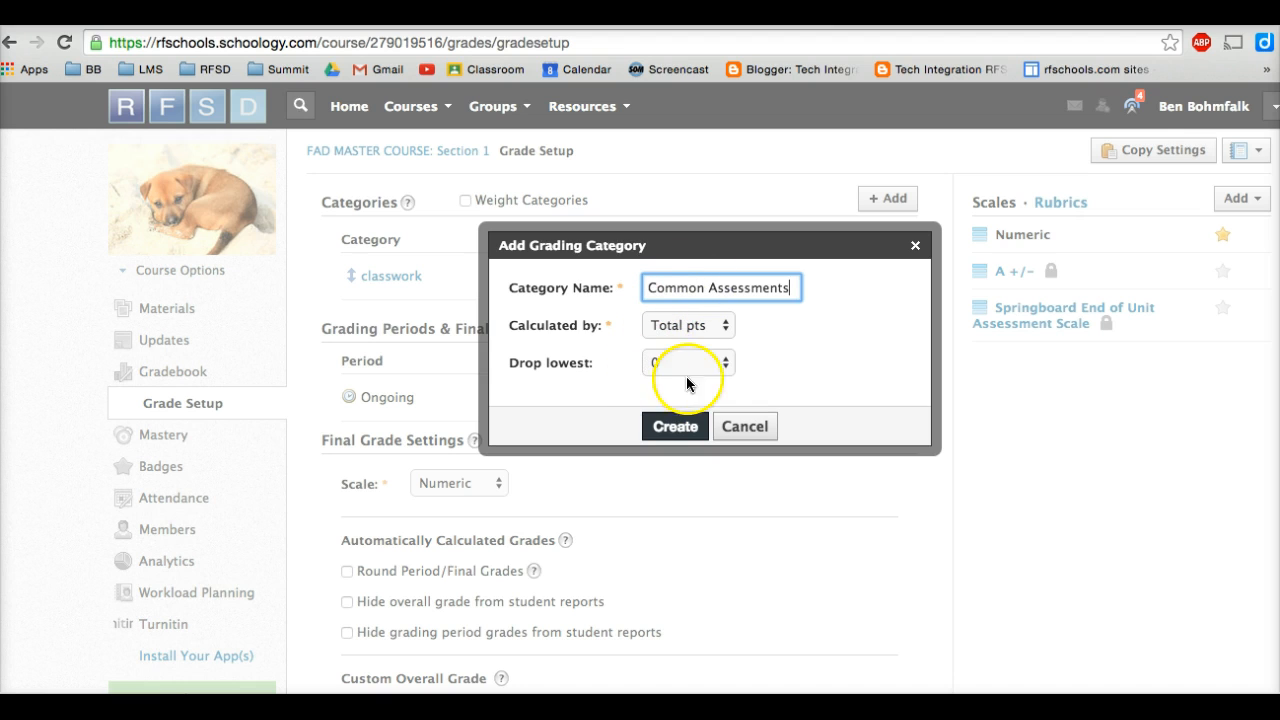
{"action": "left_click", "coordinate": [675, 427]}
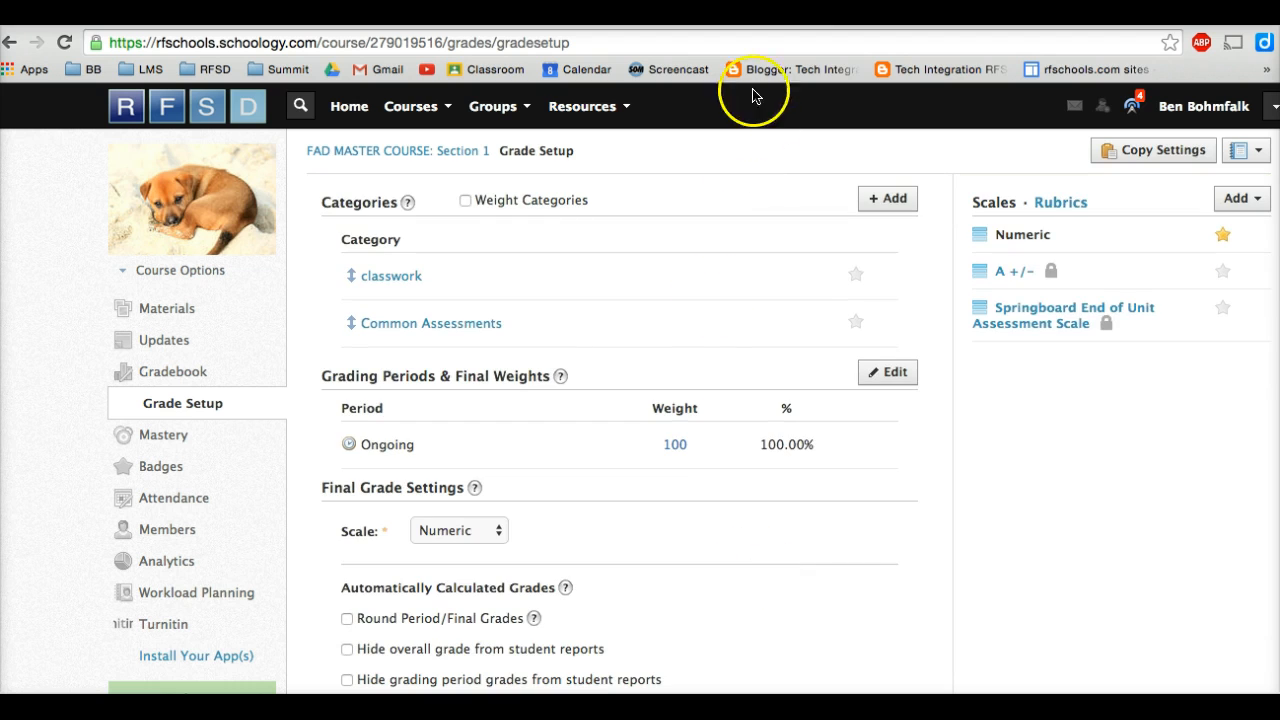
{"action": "scroll", "coordinate": [723, 265], "scroll_direction": "down", "scroll_amount": 3}
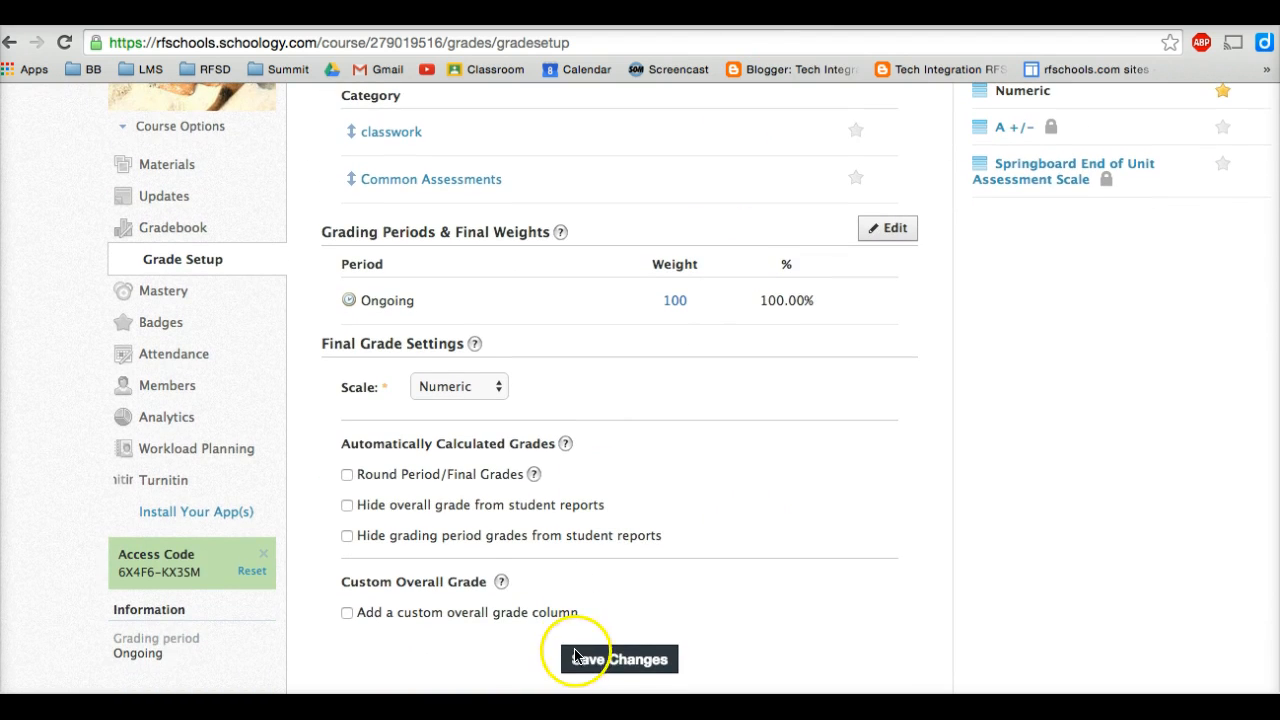
{"action": "left_click", "coordinate": [614, 662]}
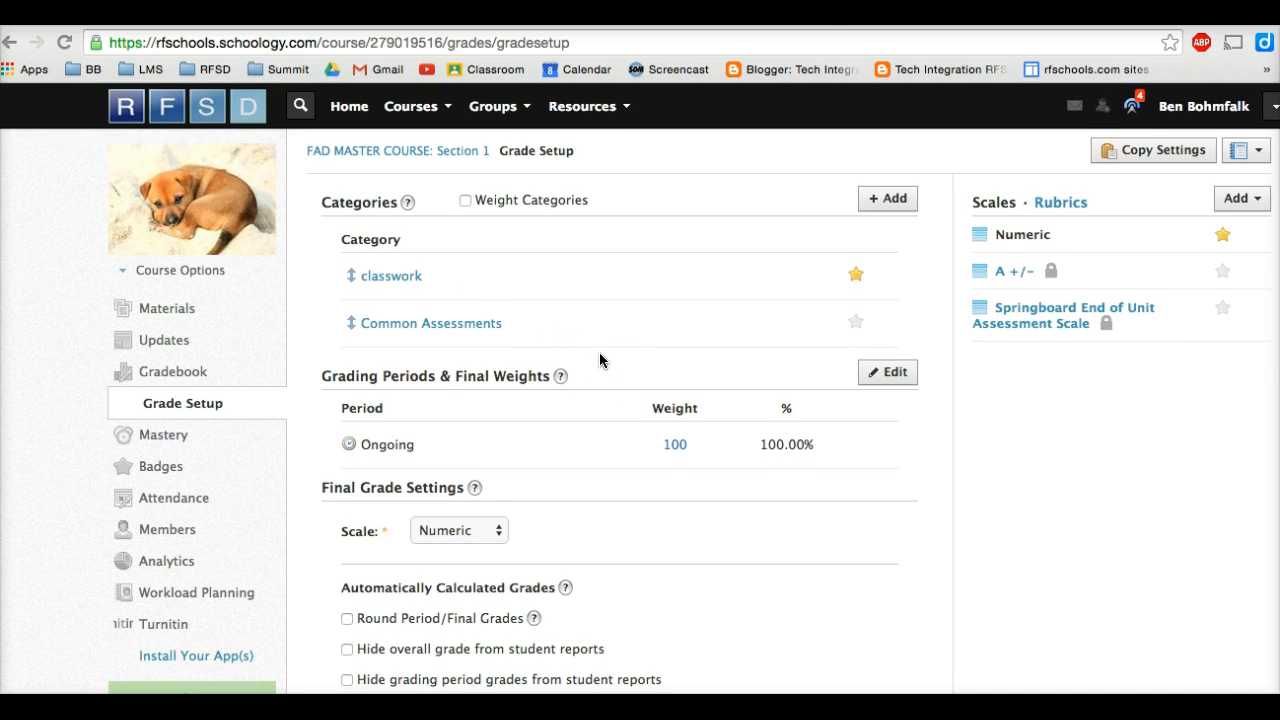
- Open the Math 2 folder in the resources of the RFSD Secondary Math Team group
{"action": "left_click", "coordinate": [501, 114]}
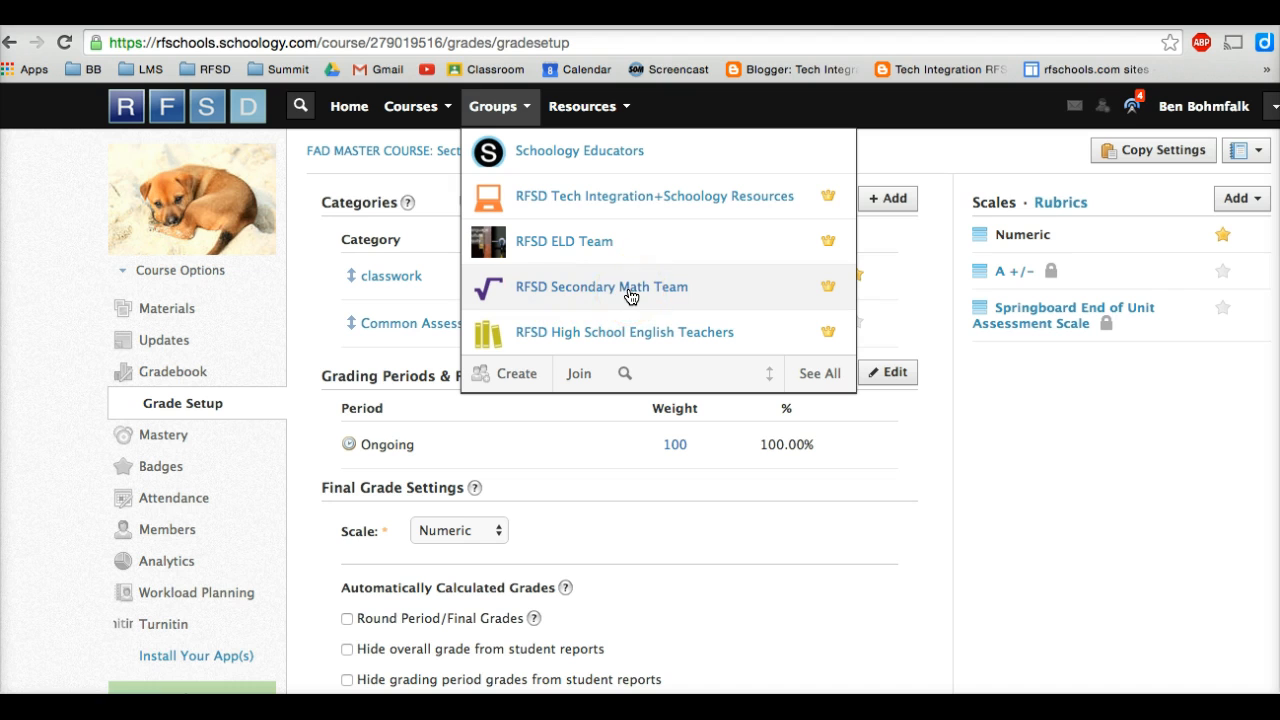
{"action": "left_click", "coordinate": [440, 106]}
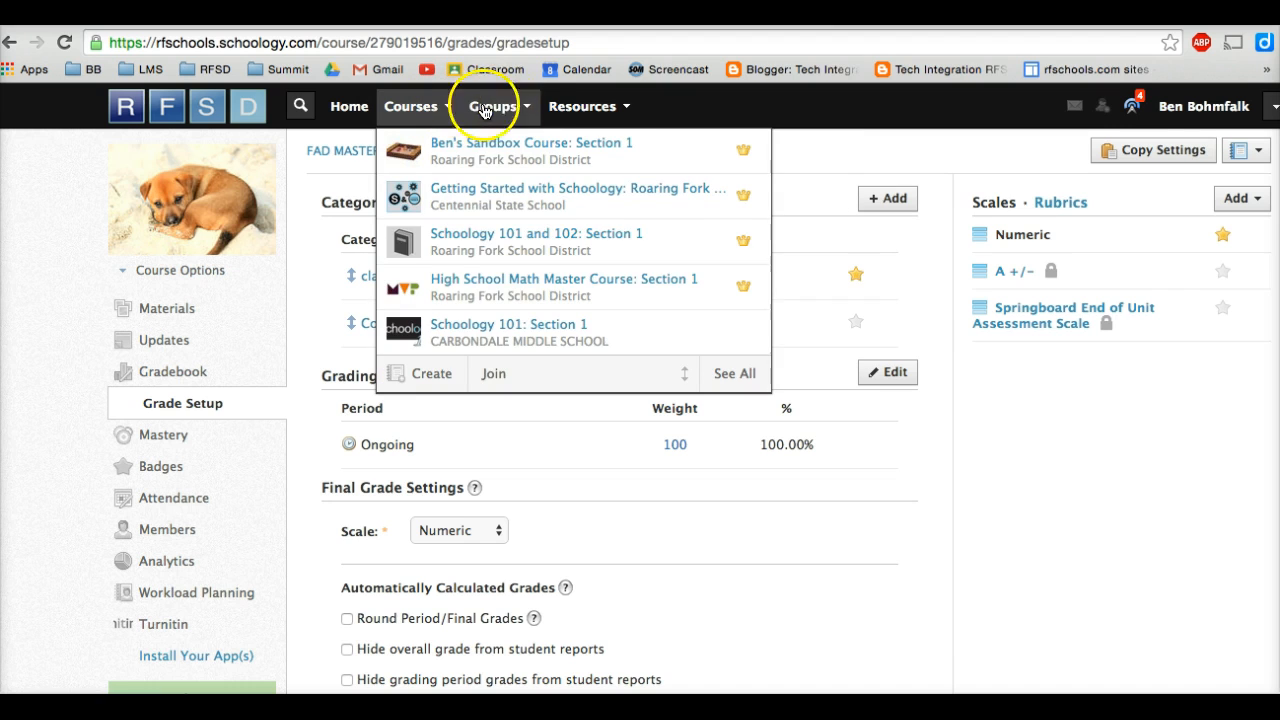
{"action": "left_click", "coordinate": [484, 110]}
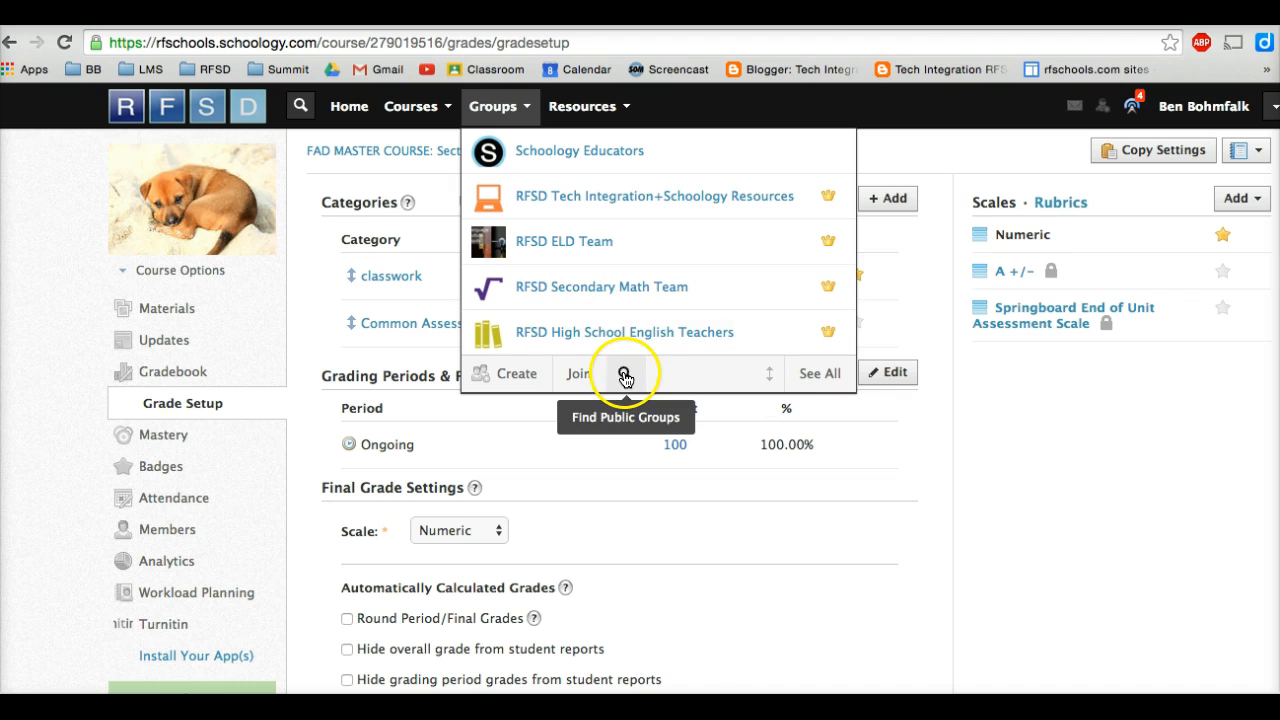
{"action": "left_click", "coordinate": [578, 296]}
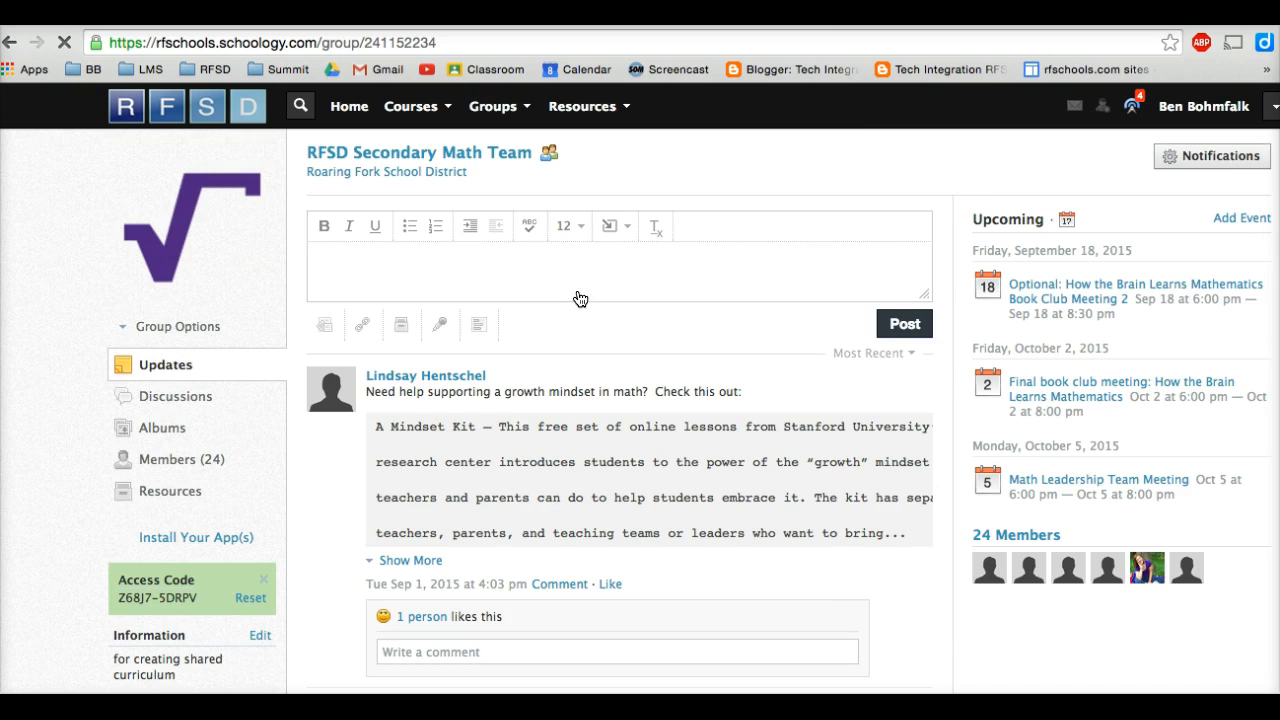
{"action": "left_click", "coordinate": [172, 494]}
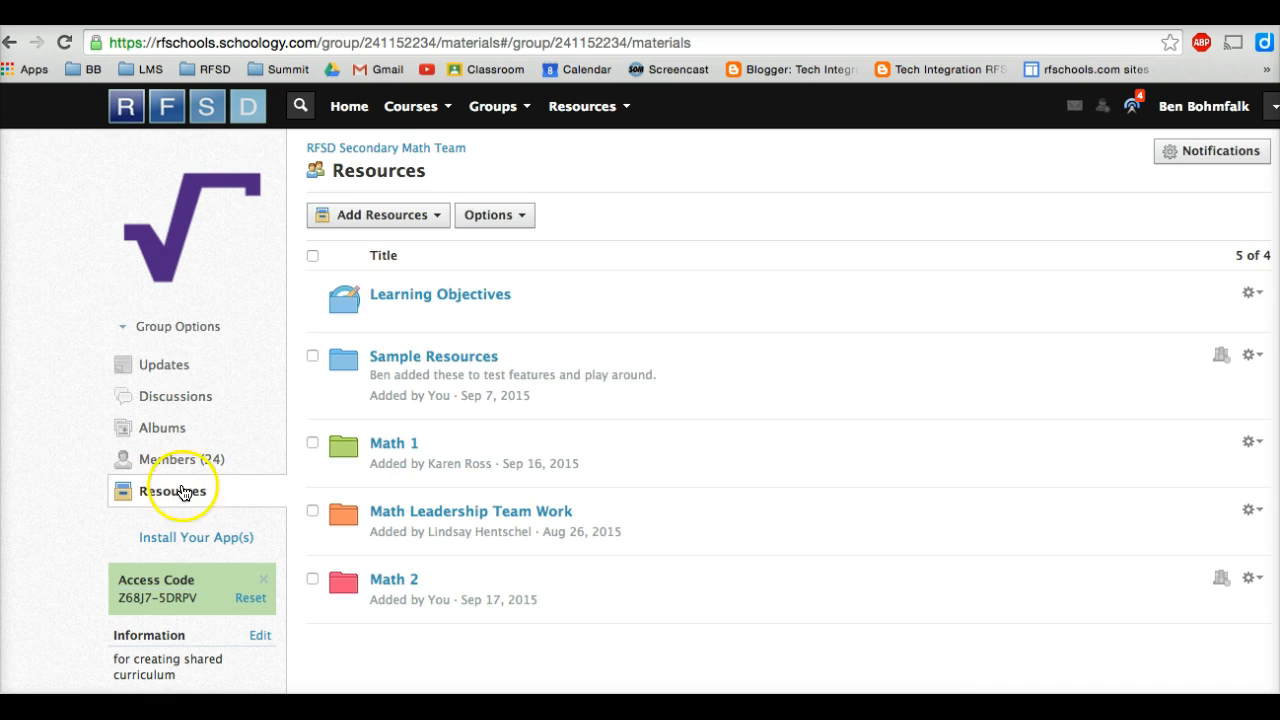
{"action": "left_click", "coordinate": [391, 588]}
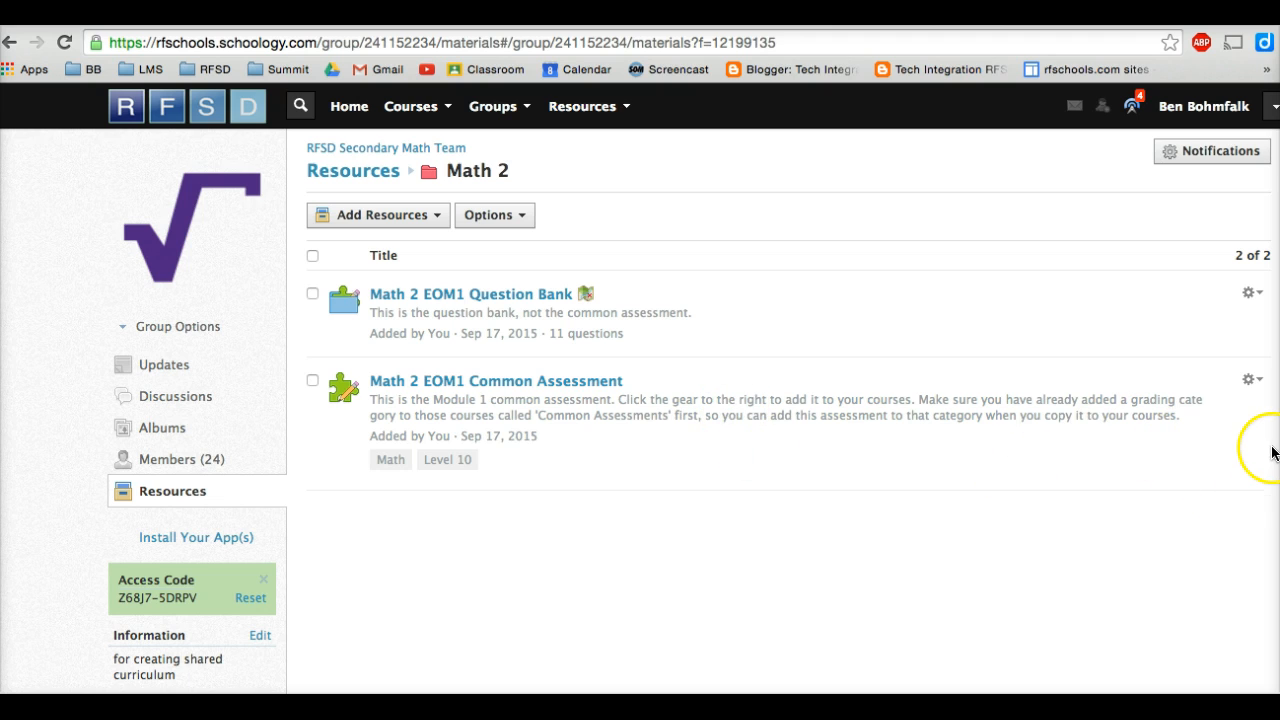
- Start adding Math 2 EOM1 Common Assessment to a course, choosing FAD MASTER COURSE: Section 1 with the folder set to (None)
{"action": "left_click", "coordinate": [1253, 379]}
{"action": "left_click", "coordinate": [1228, 486]}
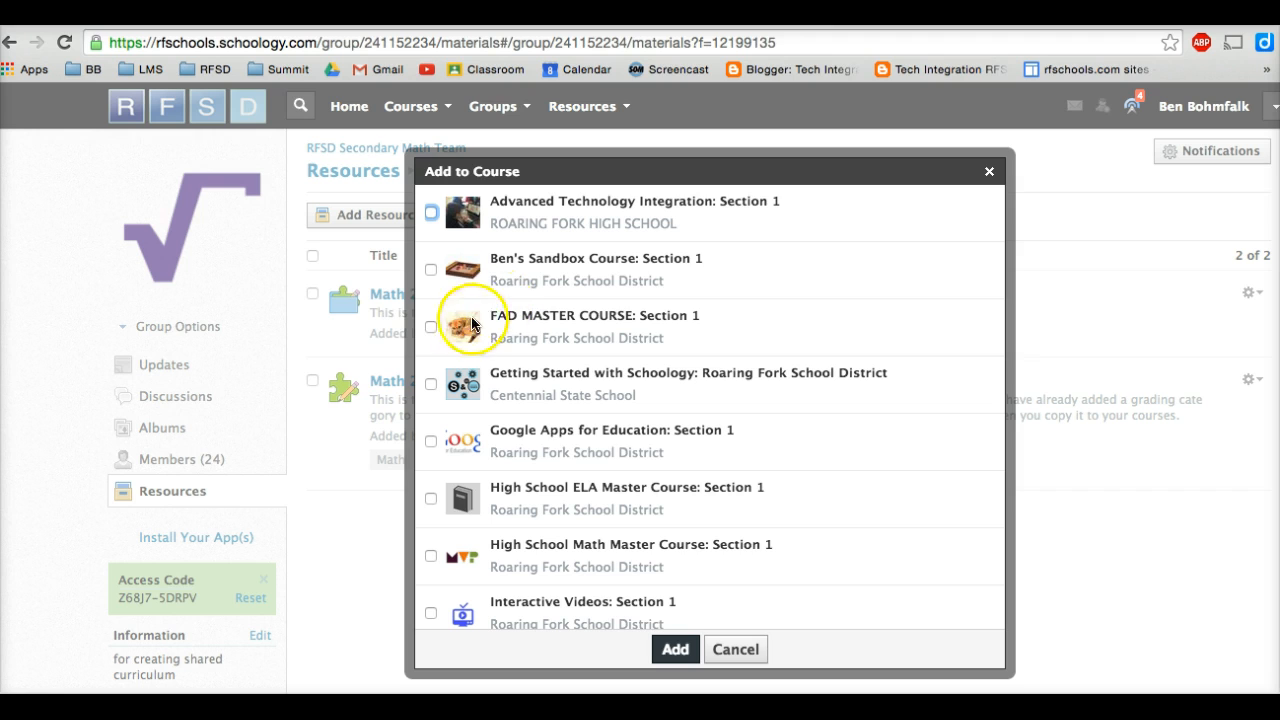
{"action": "left_click", "coordinate": [429, 330]}
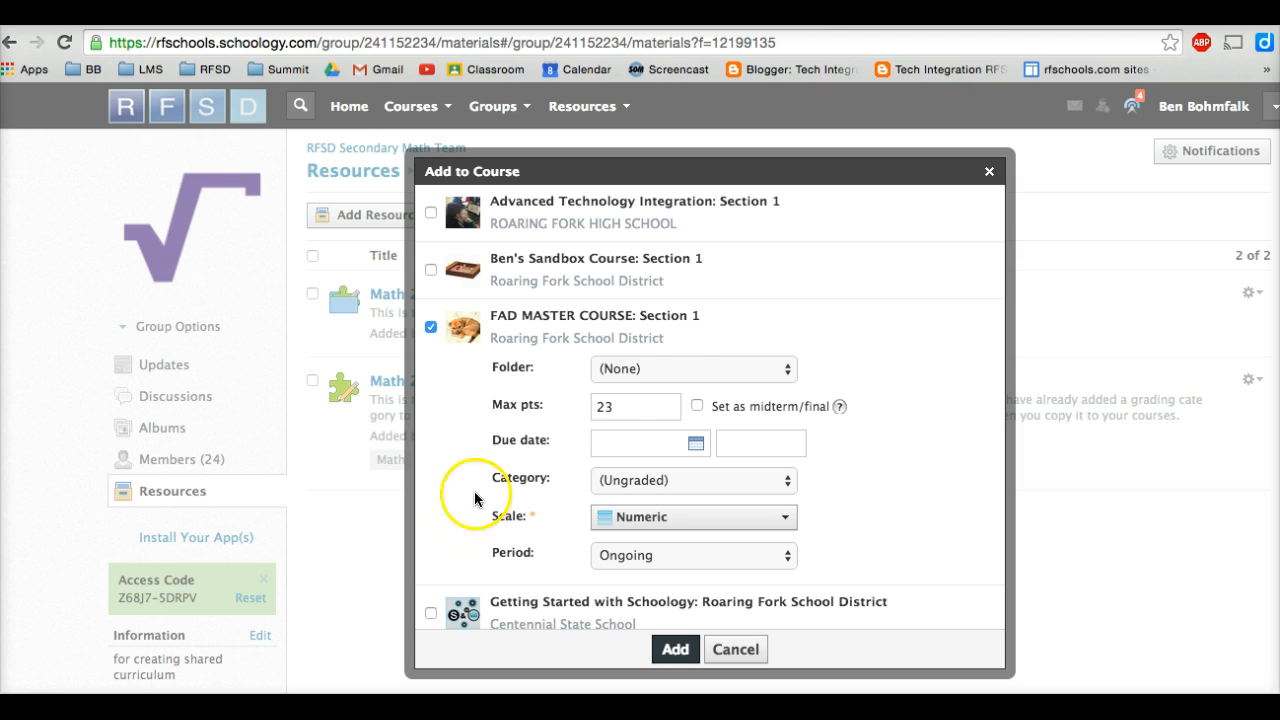
{"action": "left_click", "coordinate": [666, 369]}
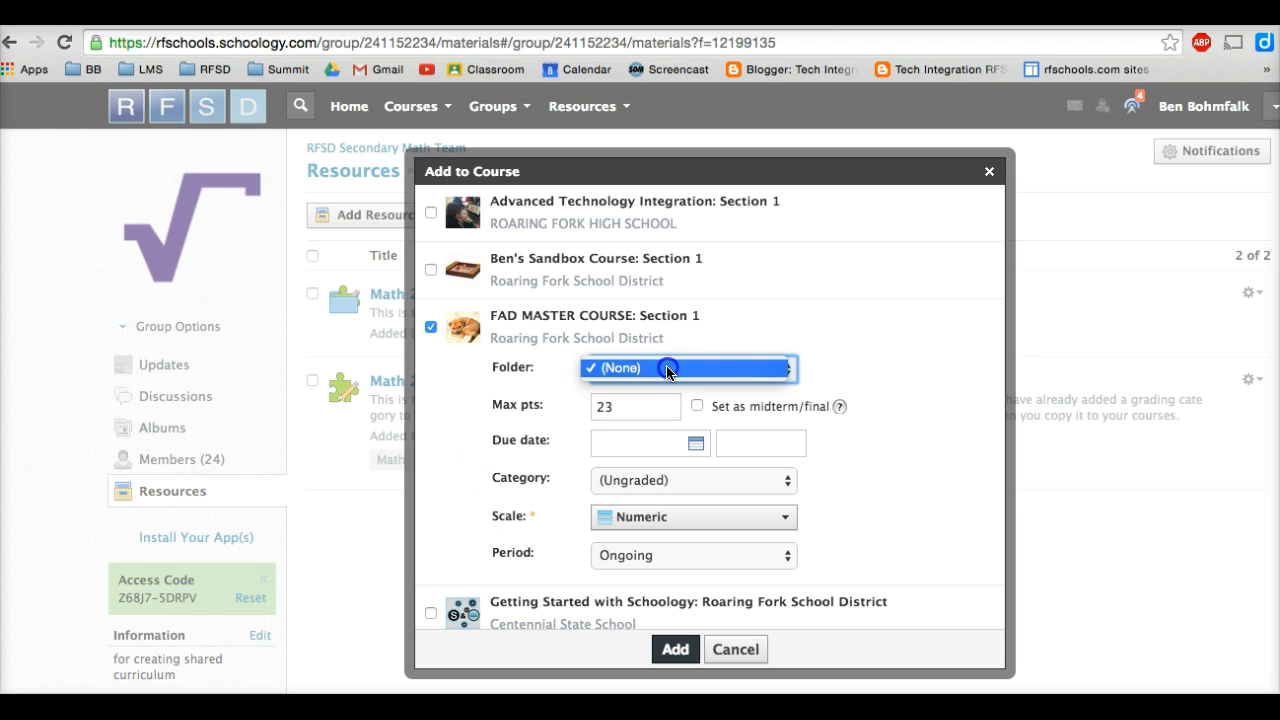
{"action": "left_click", "coordinate": [668, 370]}
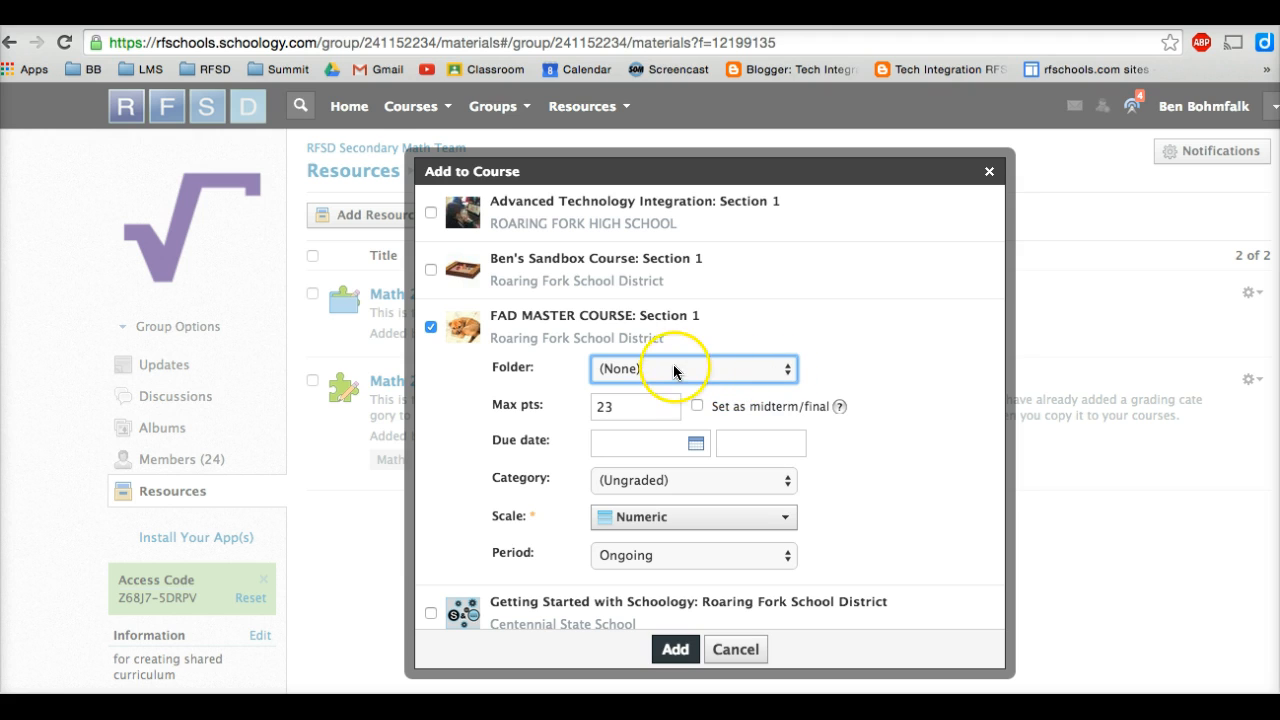
- Assign the assessment to the Common Assessments category and add it to the selected course
{"action": "scroll", "coordinate": [906, 478], "scroll_direction": "down", "scroll_amount": 1}
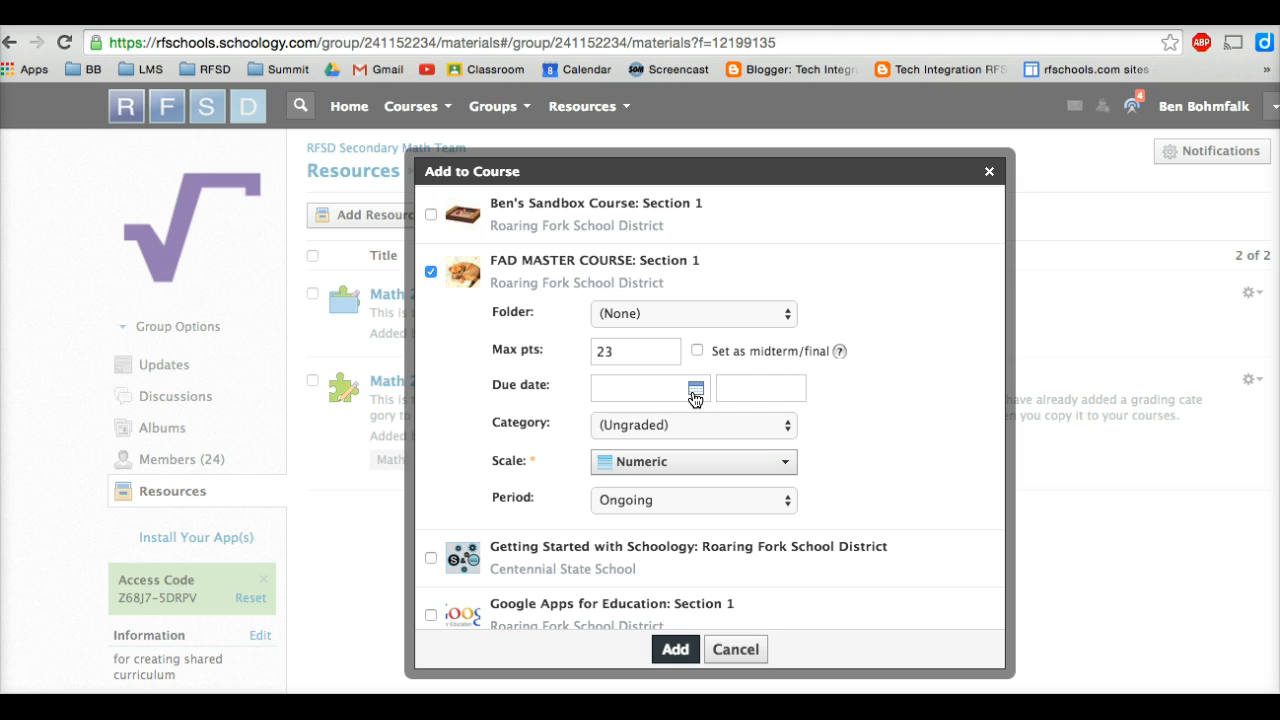
{"action": "scroll", "coordinate": [816, 442], "scroll_direction": "down", "scroll_amount": 2}
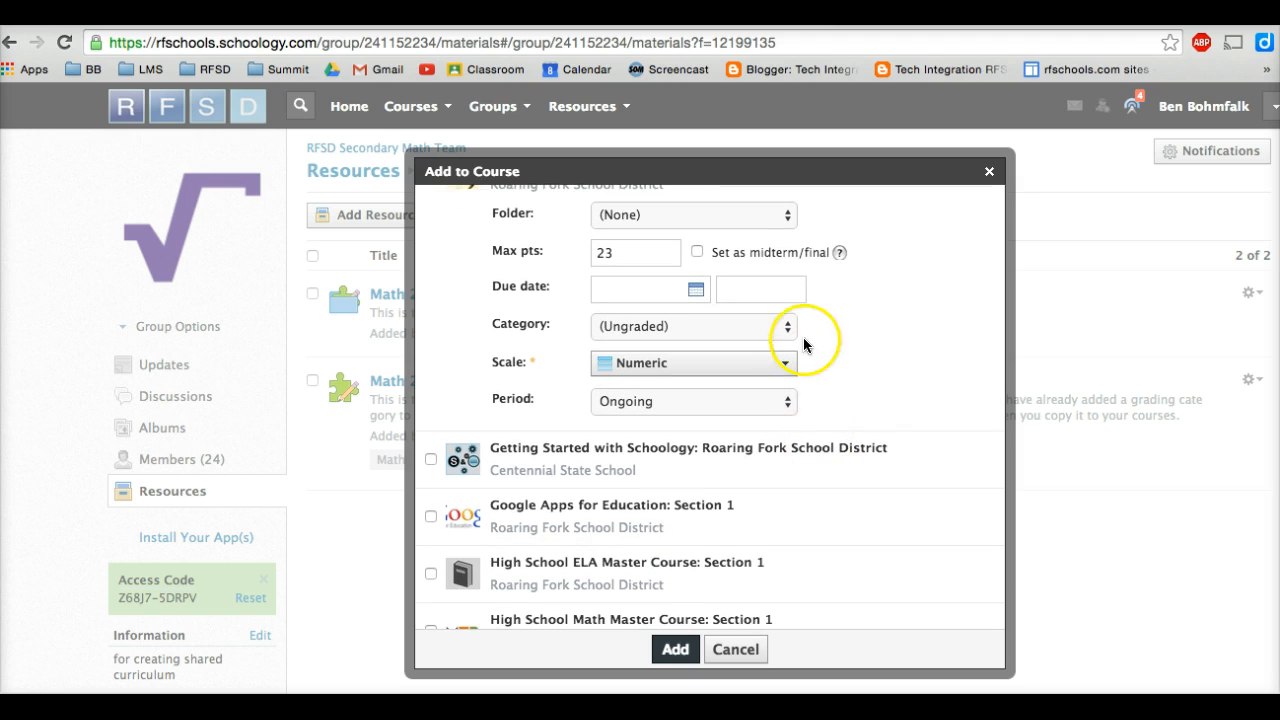
{"action": "left_click", "coordinate": [661, 328]}
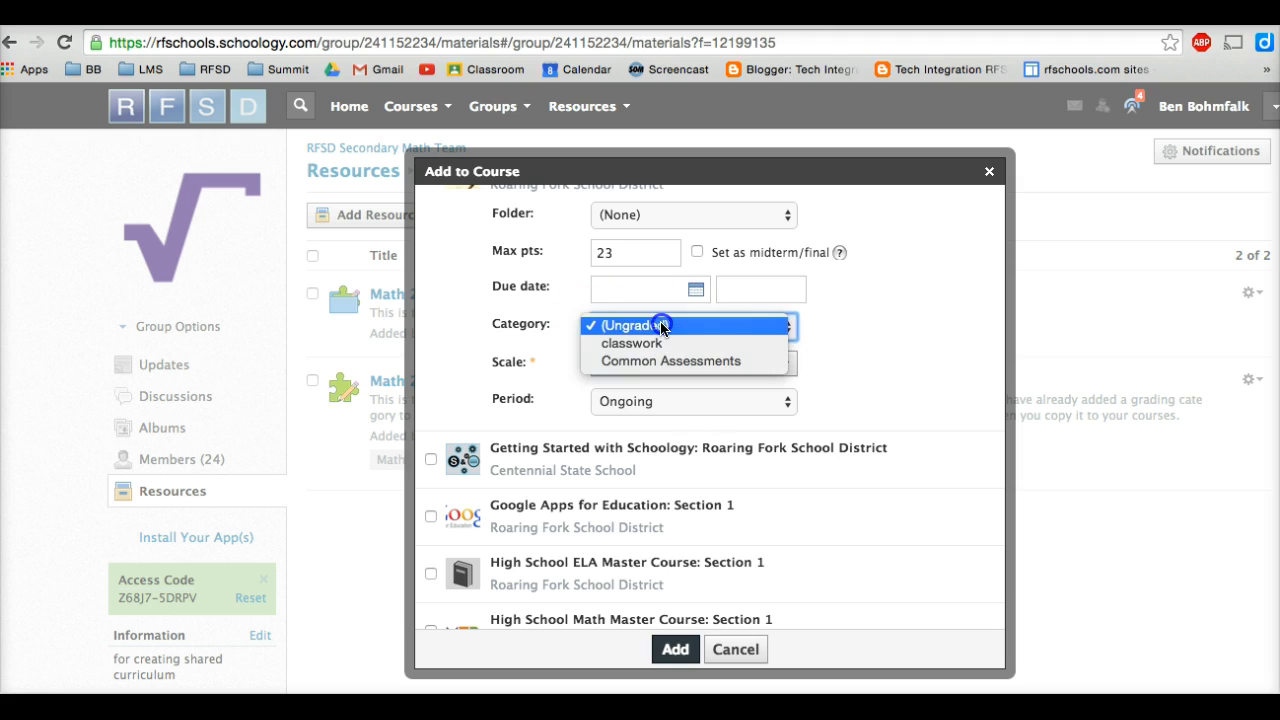
{"action": "left_click", "coordinate": [753, 360]}
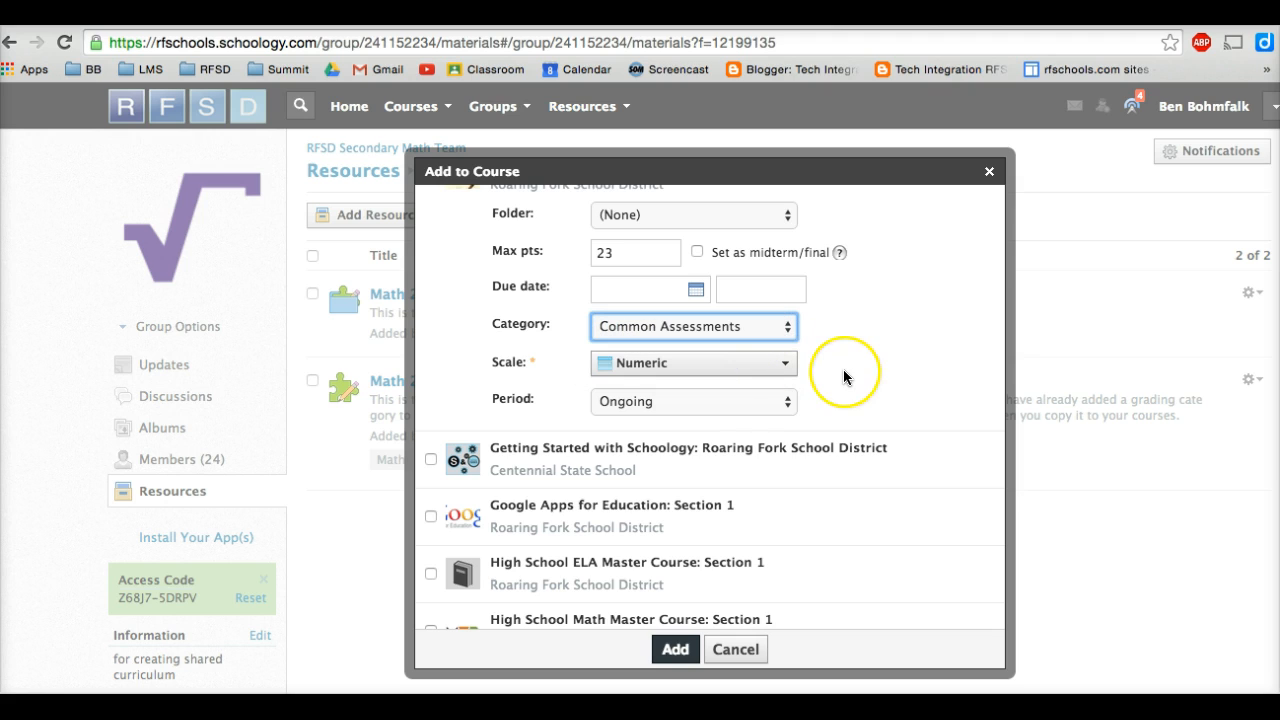
{"action": "scroll", "coordinate": [843, 376], "scroll_direction": "down", "scroll_amount": 2}
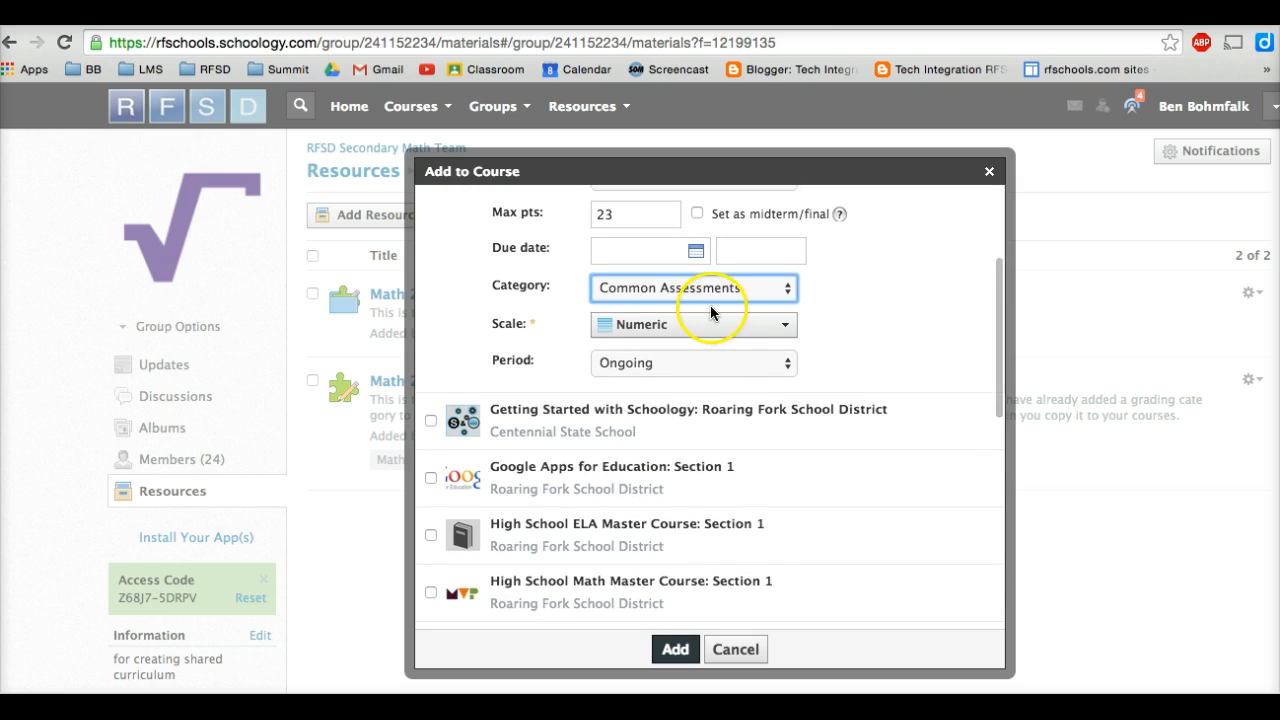
{"action": "left_click", "coordinate": [675, 649]}
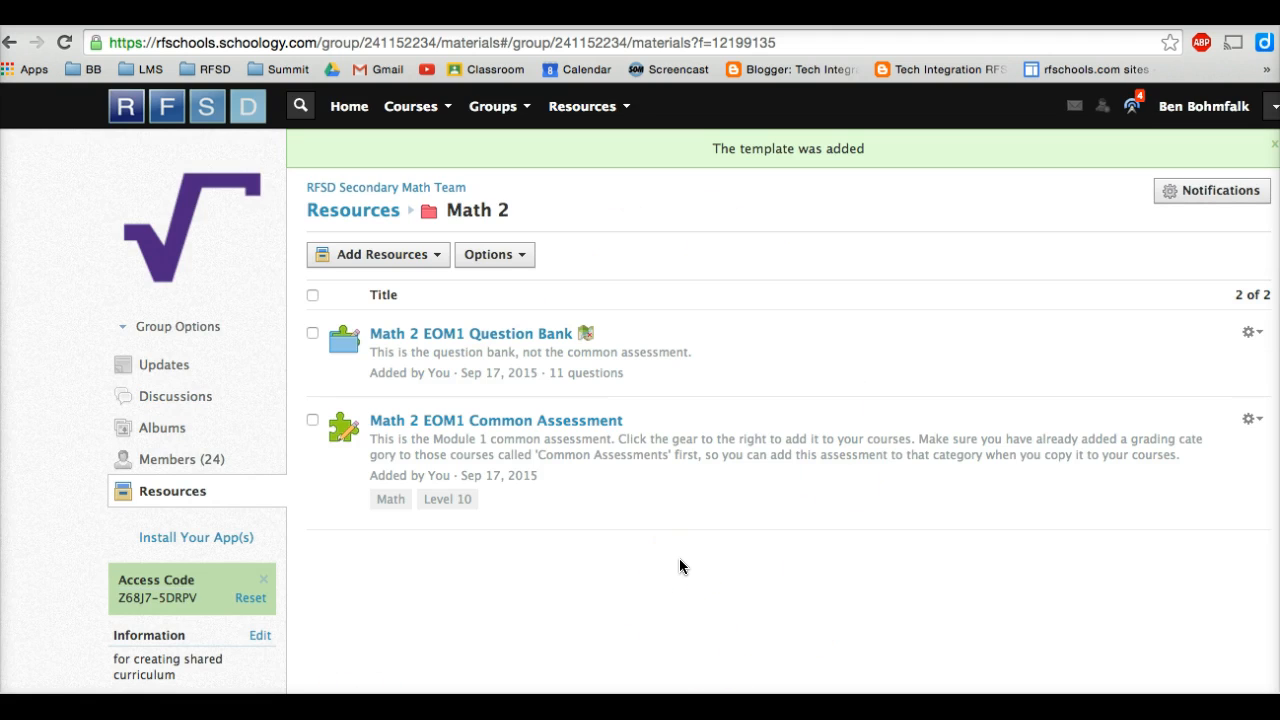
- Return to the materials page of FAD MASTER COURSE: Section 1
{"action": "left_click", "coordinate": [434, 108]}
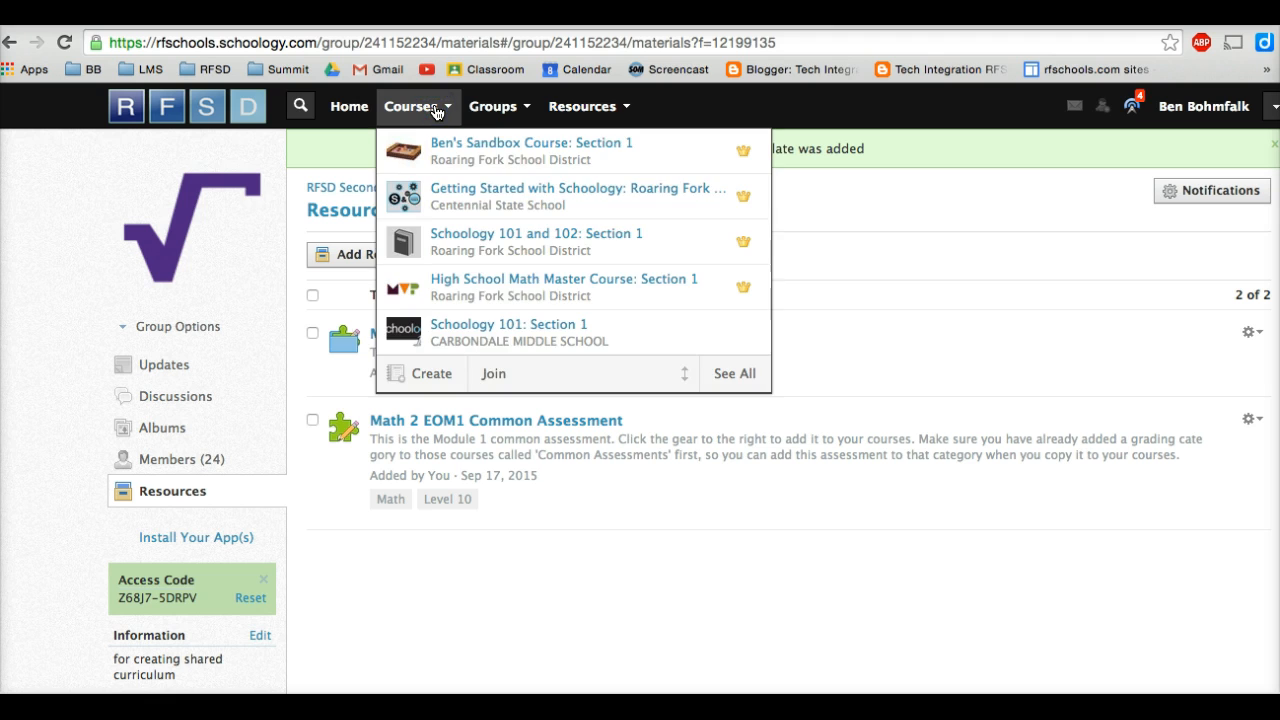
{"action": "left_click", "coordinate": [462, 292]}
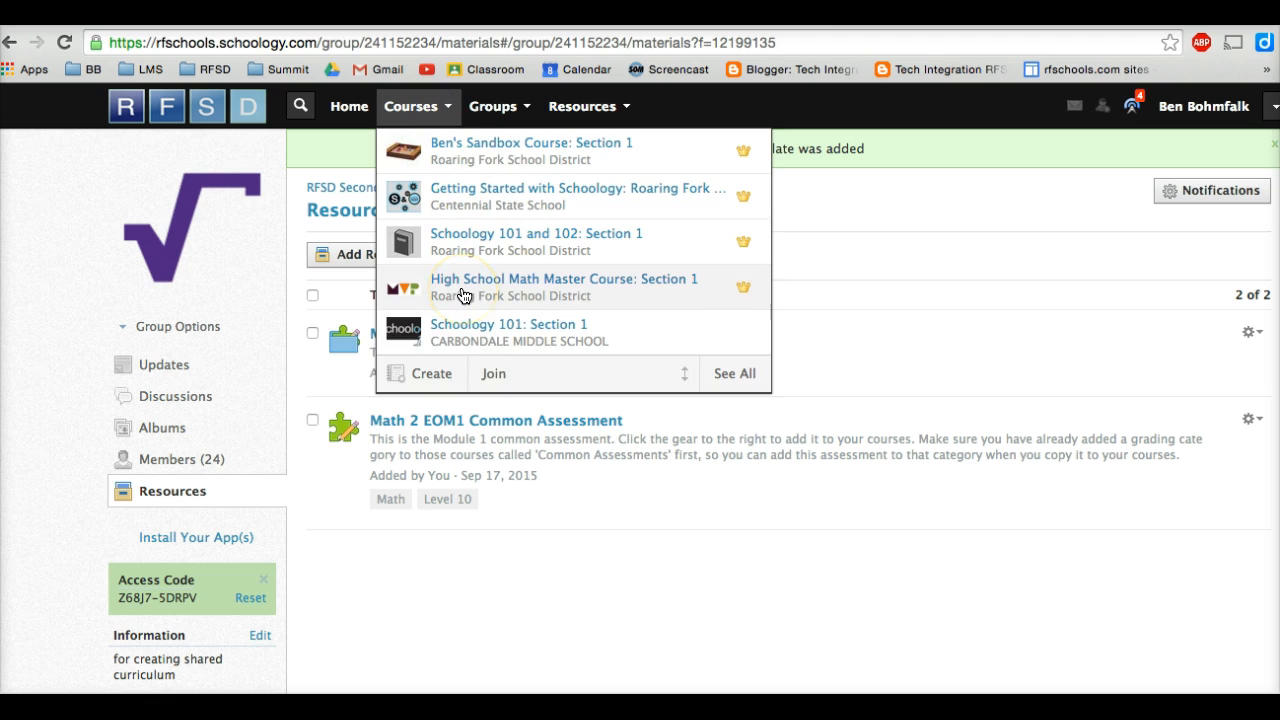
{"action": "scroll", "coordinate": [462, 294], "scroll_direction": "down", "scroll_amount": 10}
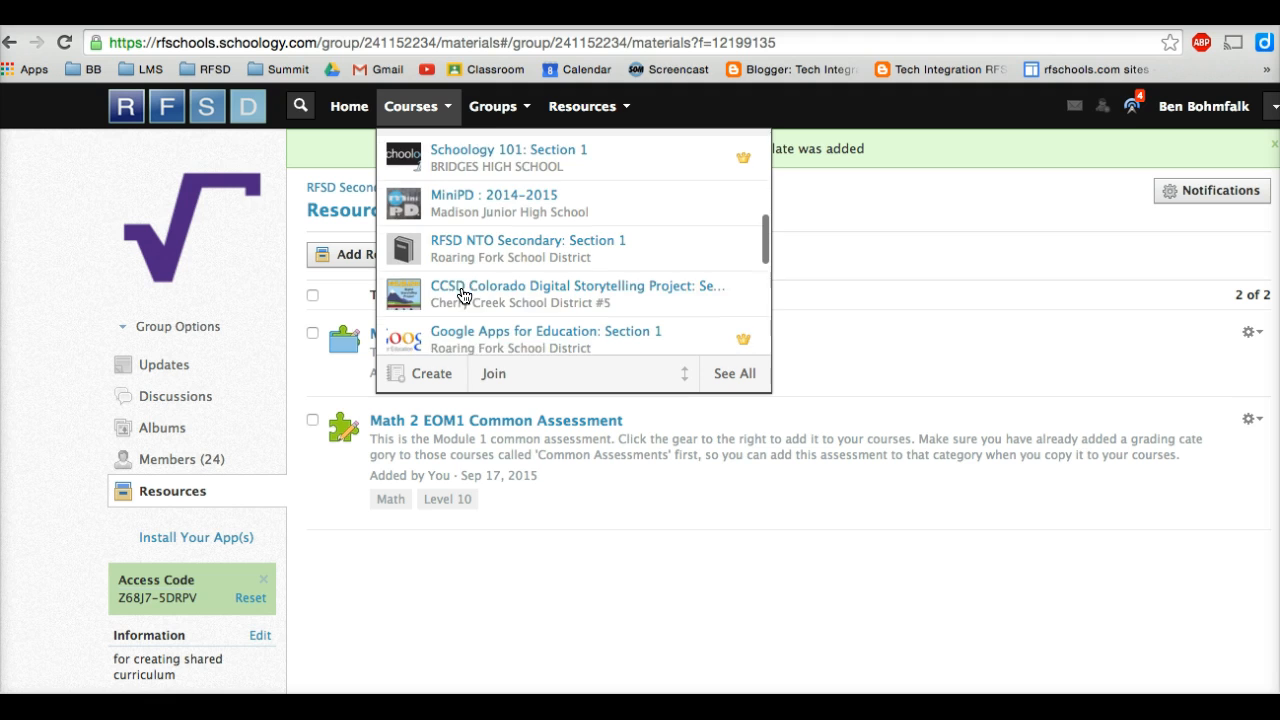
{"action": "scroll", "coordinate": [462, 294], "scroll_direction": "down", "scroll_amount": 4}
{"action": "left_click", "coordinate": [478, 230]}
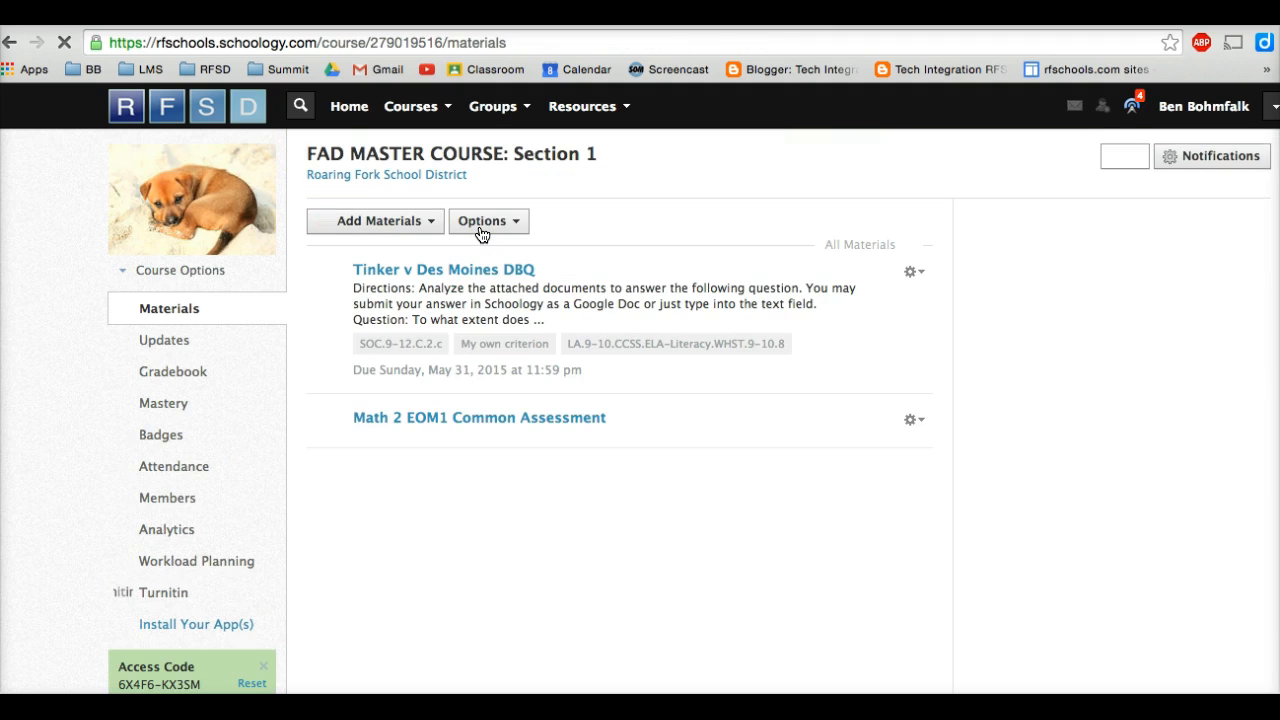
- Edit the Math 2 EOM1 Common Assessment from the course materials, keep it visible to students, and save the changes
{"action": "left_click", "coordinate": [550, 442]}
{"action": "left_click", "coordinate": [455, 567]}
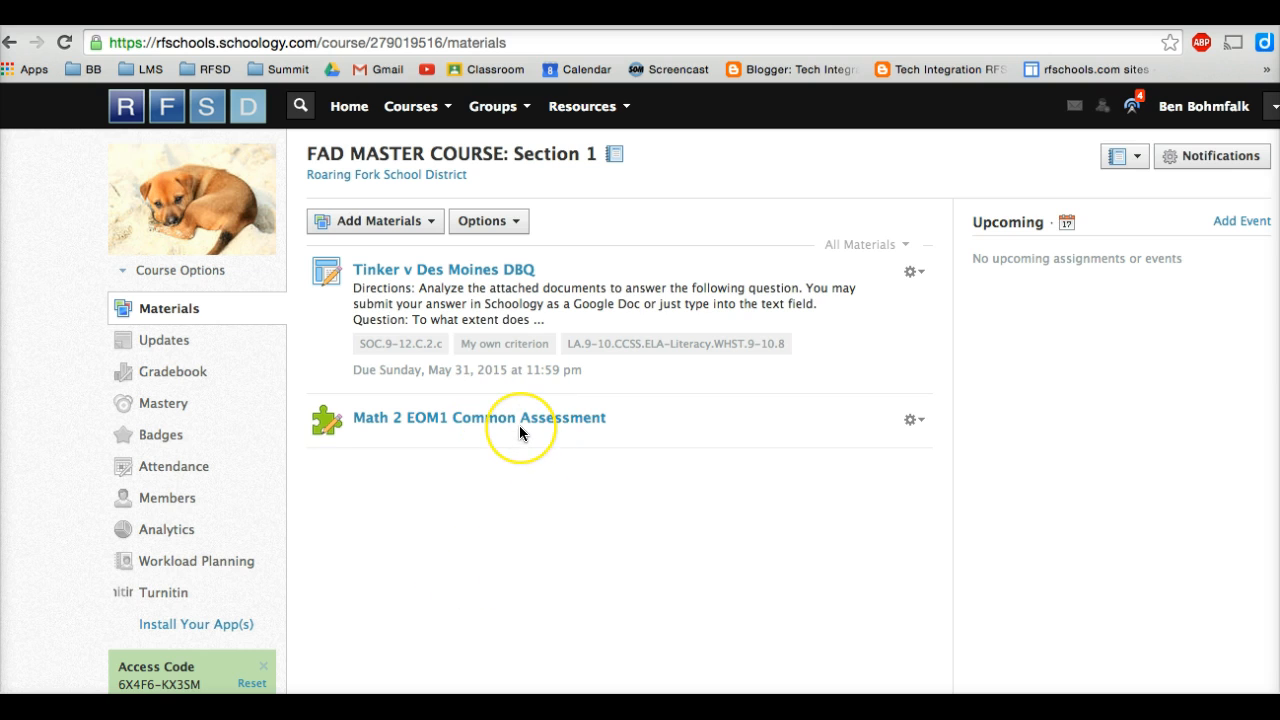
{"action": "left_click", "coordinate": [914, 424]}
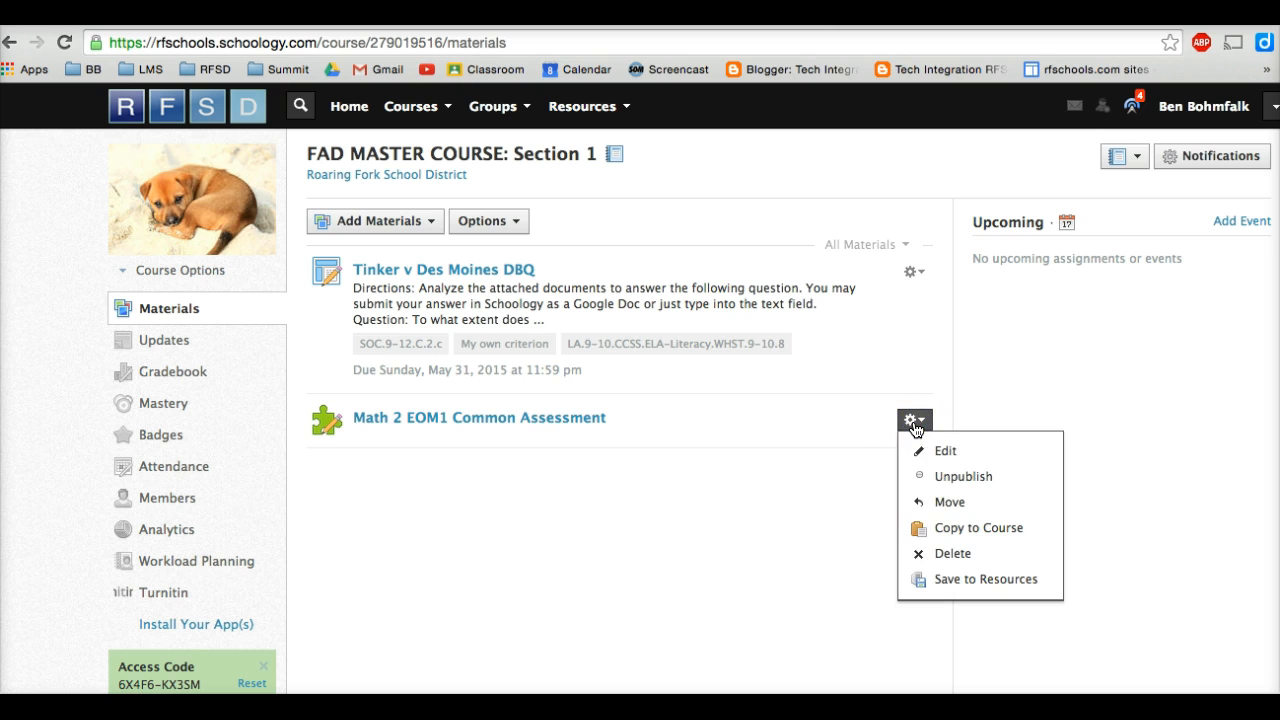
{"action": "left_click", "coordinate": [943, 453]}
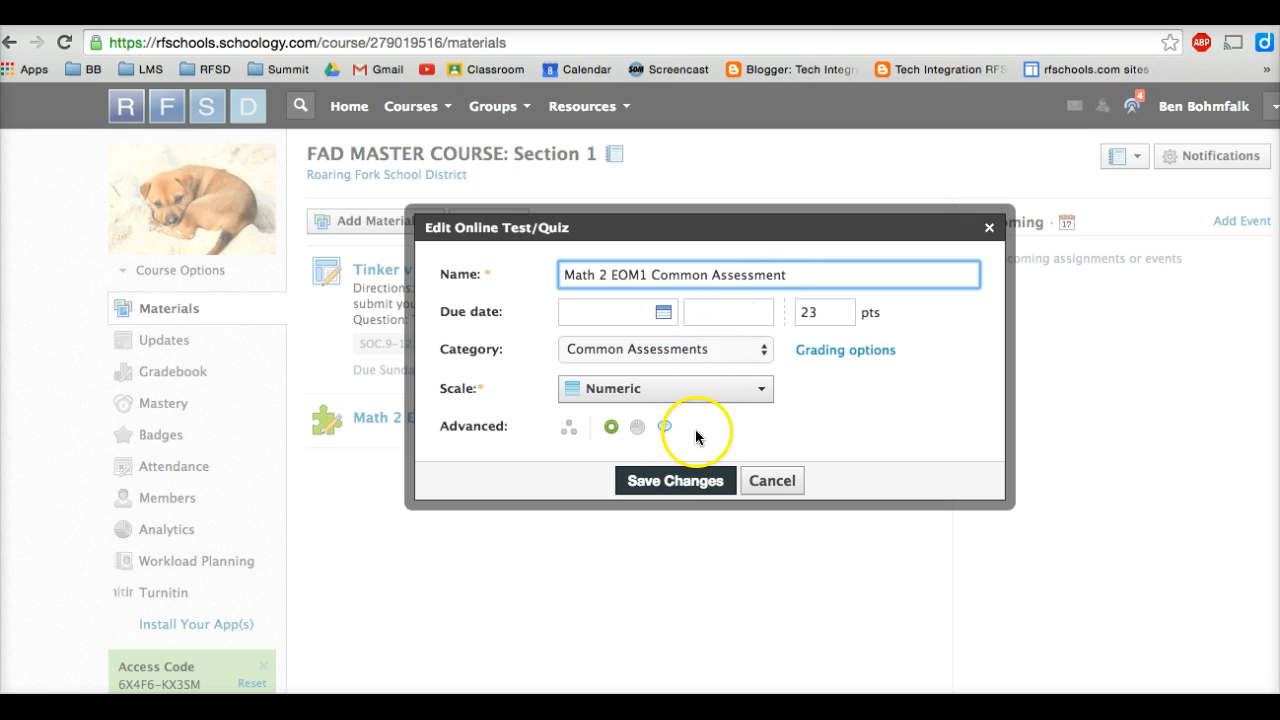
{"action": "left_click", "coordinate": [612, 428]}
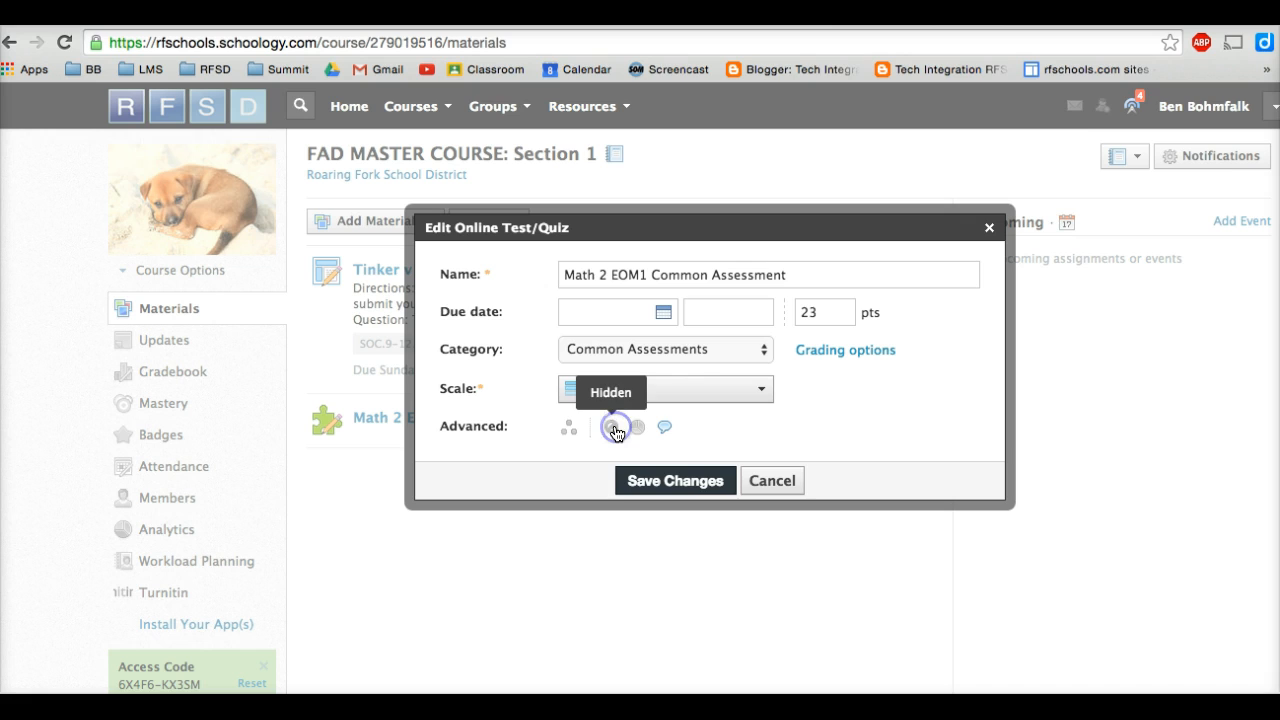
{"action": "left_click", "coordinate": [612, 428]}
{"action": "left_click", "coordinate": [612, 428]}
{"action": "left_click", "coordinate": [612, 428]}
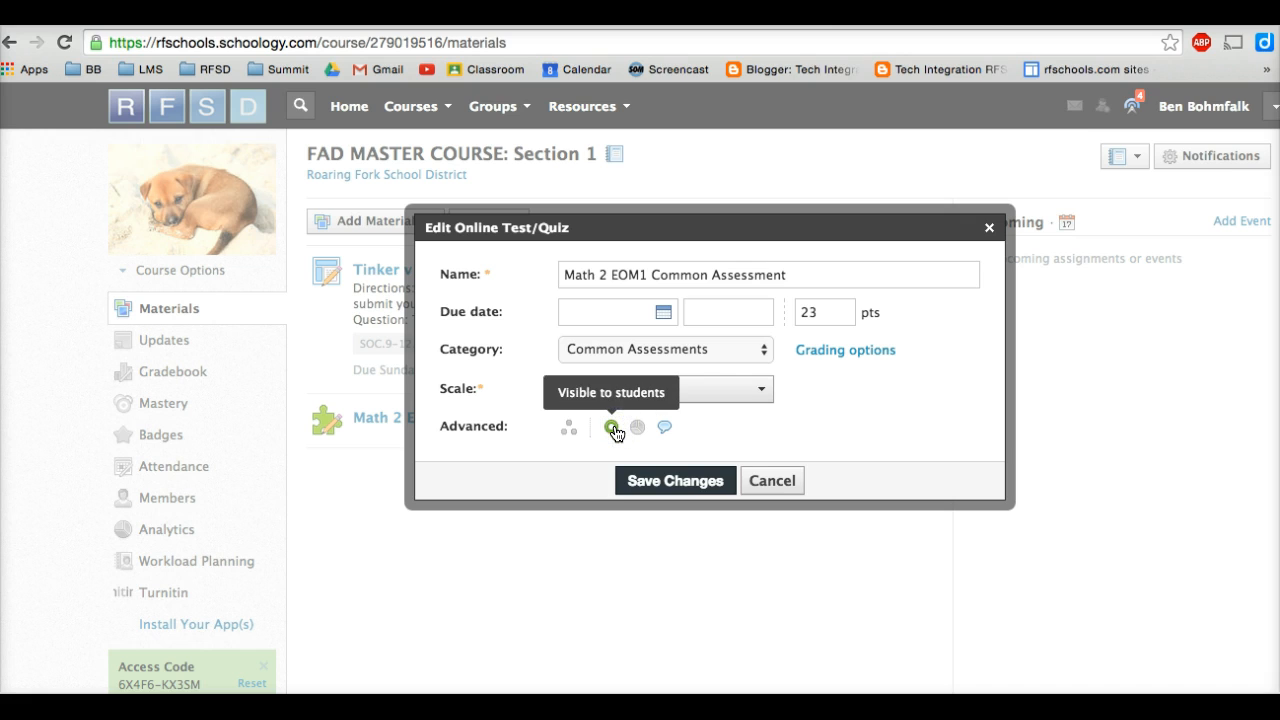
{"action": "left_click", "coordinate": [668, 483]}
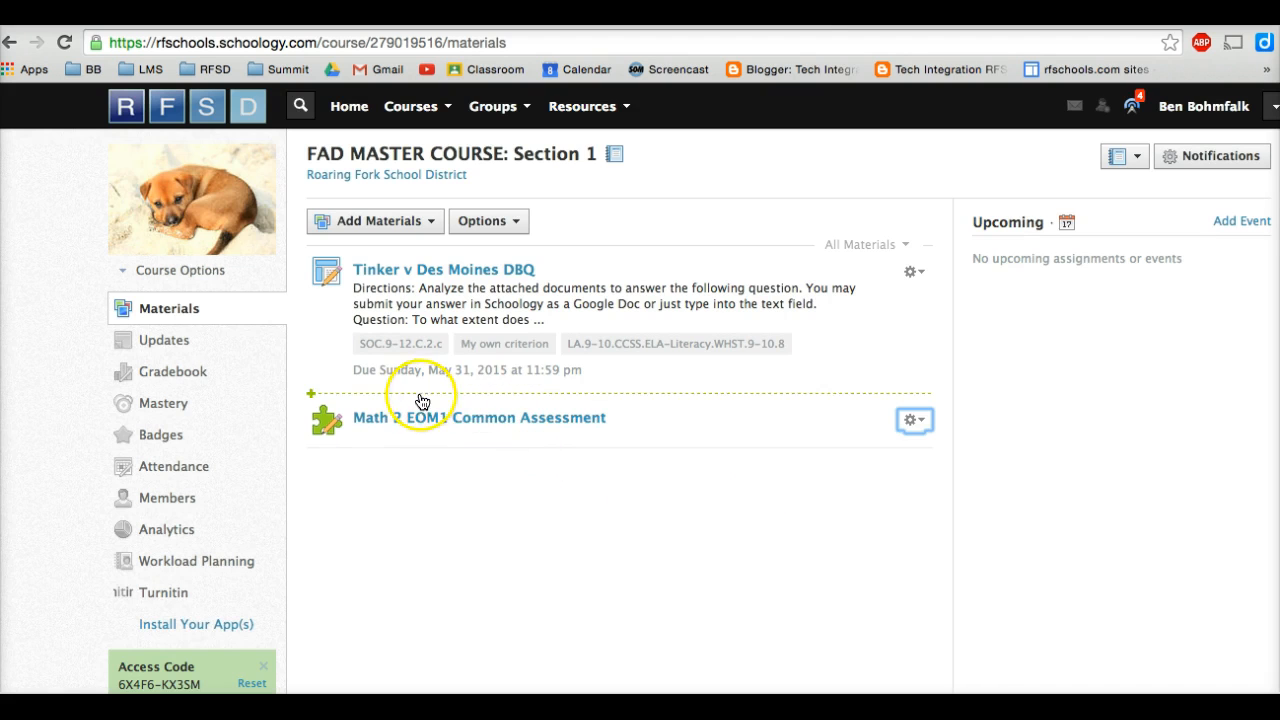
- Open the Math 2 EOM1 Common Assessment and look through its questions
{"action": "left_click", "coordinate": [431, 421]}
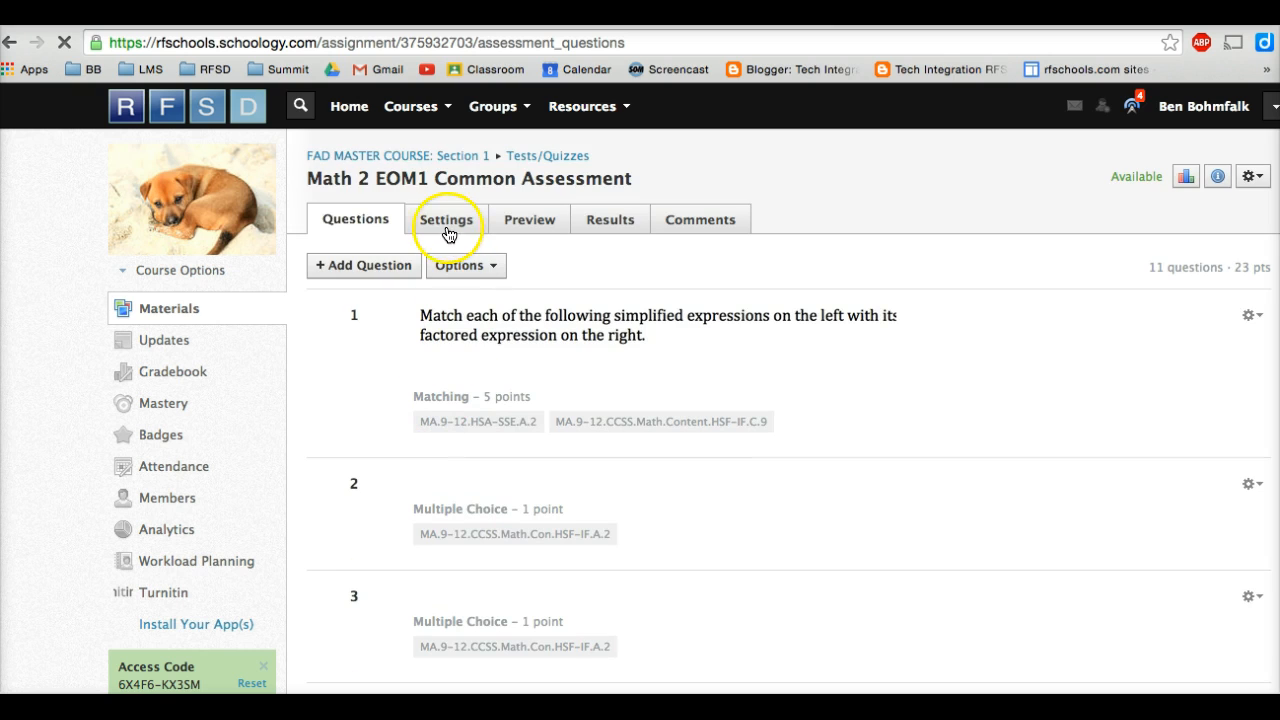
{"action": "scroll", "coordinate": [482, 612], "scroll_direction": "down", "scroll_amount": 1}
{"action": "scroll", "coordinate": [486, 612], "scroll_direction": "down", "scroll_amount": 1}
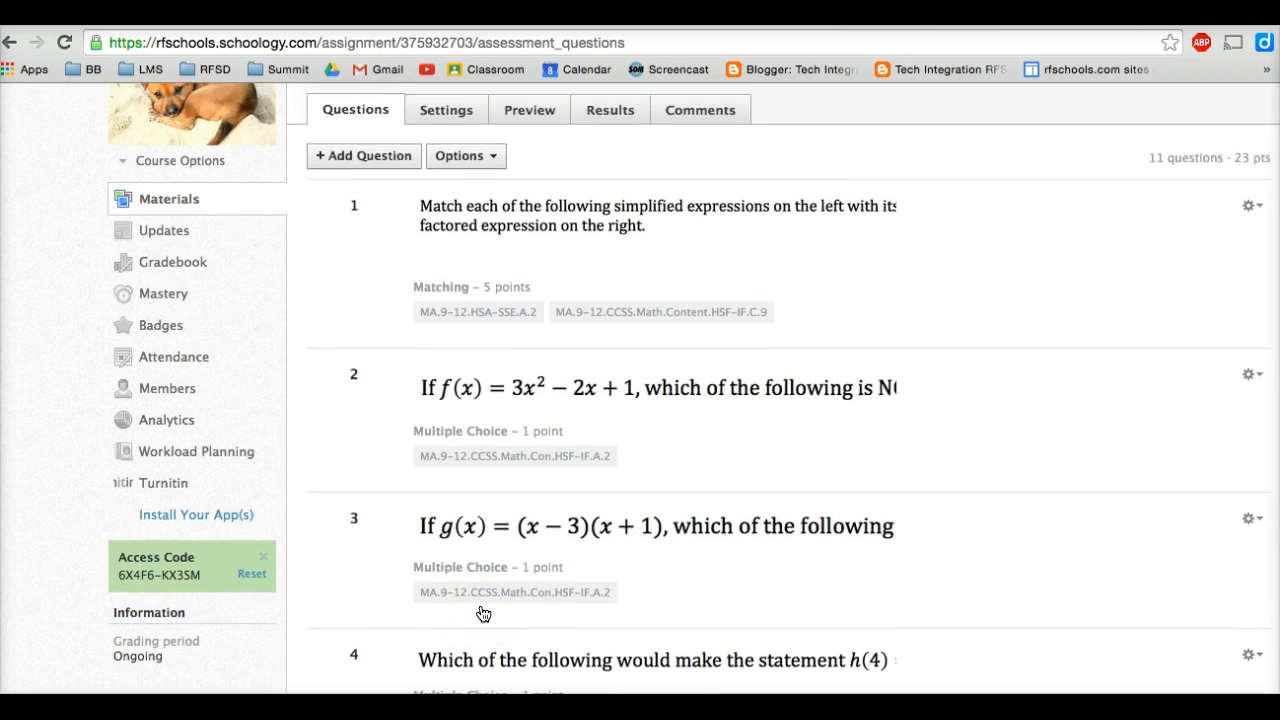
- Open the assessment's settings and check the Time Limit options, leaving the setting at No
{"action": "scroll", "coordinate": [480, 340], "scroll_direction": "up", "scroll_amount": 3}
{"action": "left_click", "coordinate": [461, 227]}
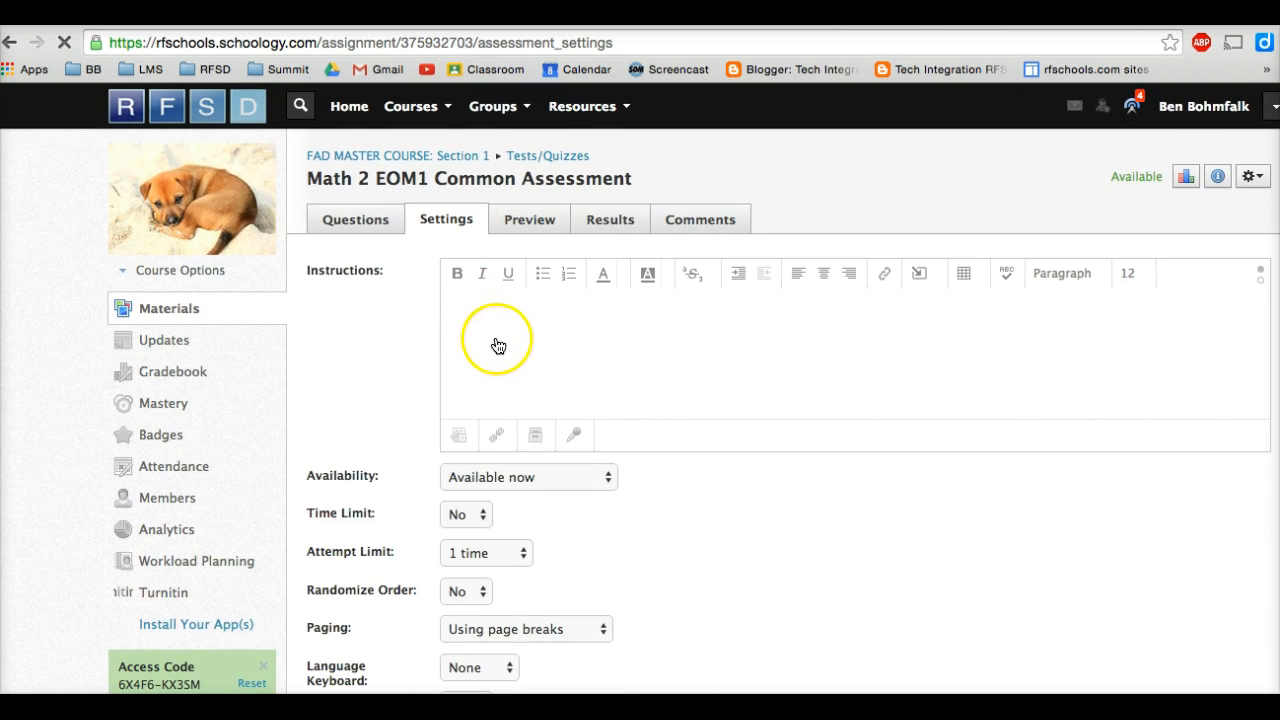
{"action": "left_click", "coordinate": [544, 335]}
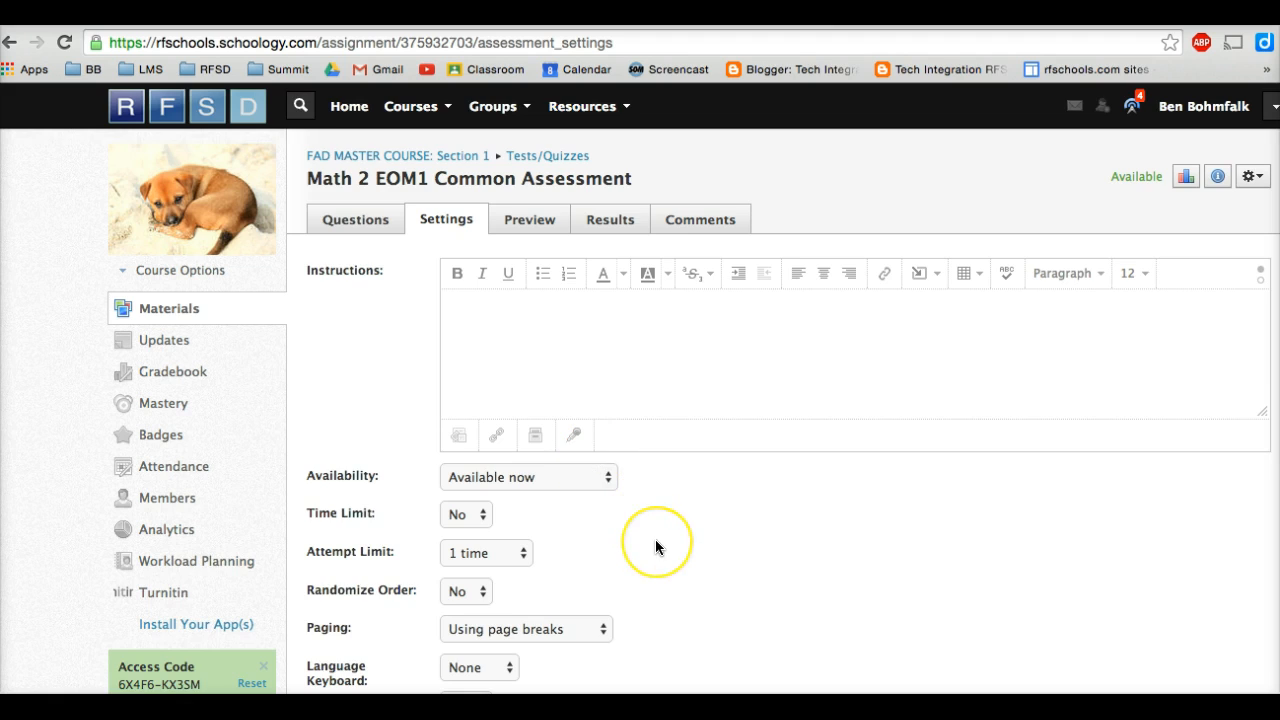
{"action": "scroll", "coordinate": [655, 539], "scroll_direction": "down", "scroll_amount": 2}
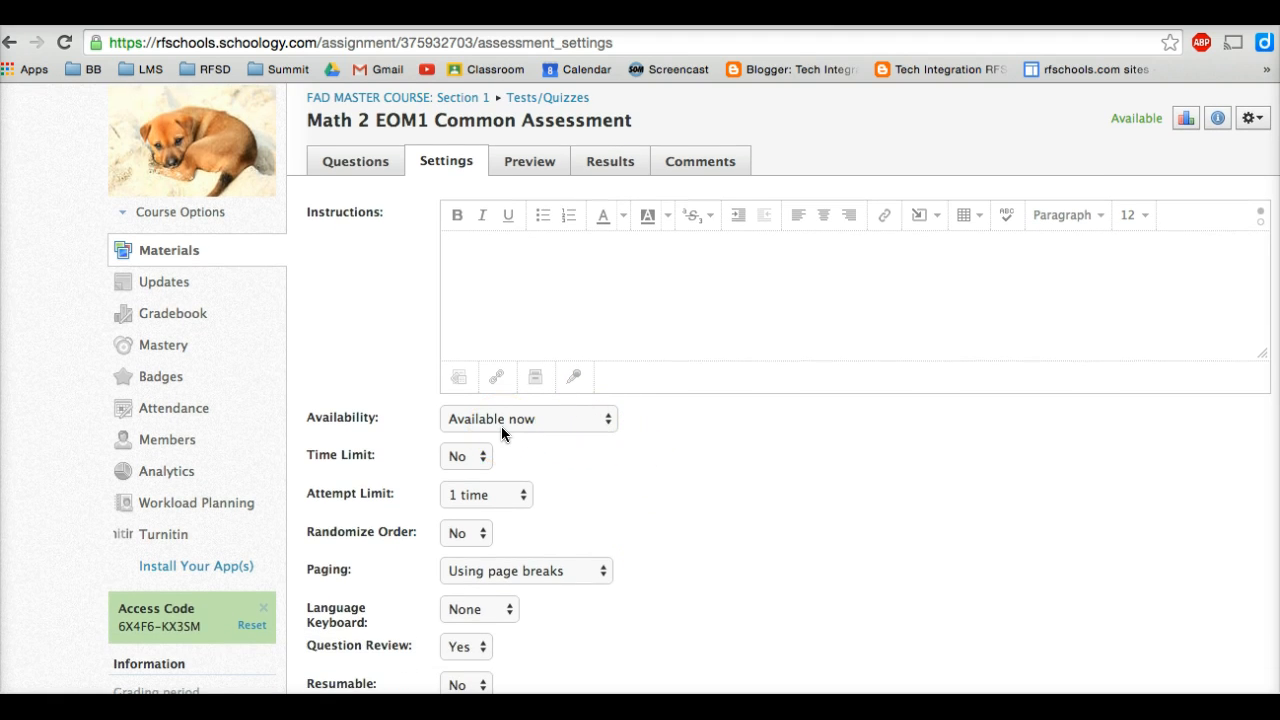
{"action": "scroll", "coordinate": [624, 502], "scroll_direction": "down", "scroll_amount": 4}
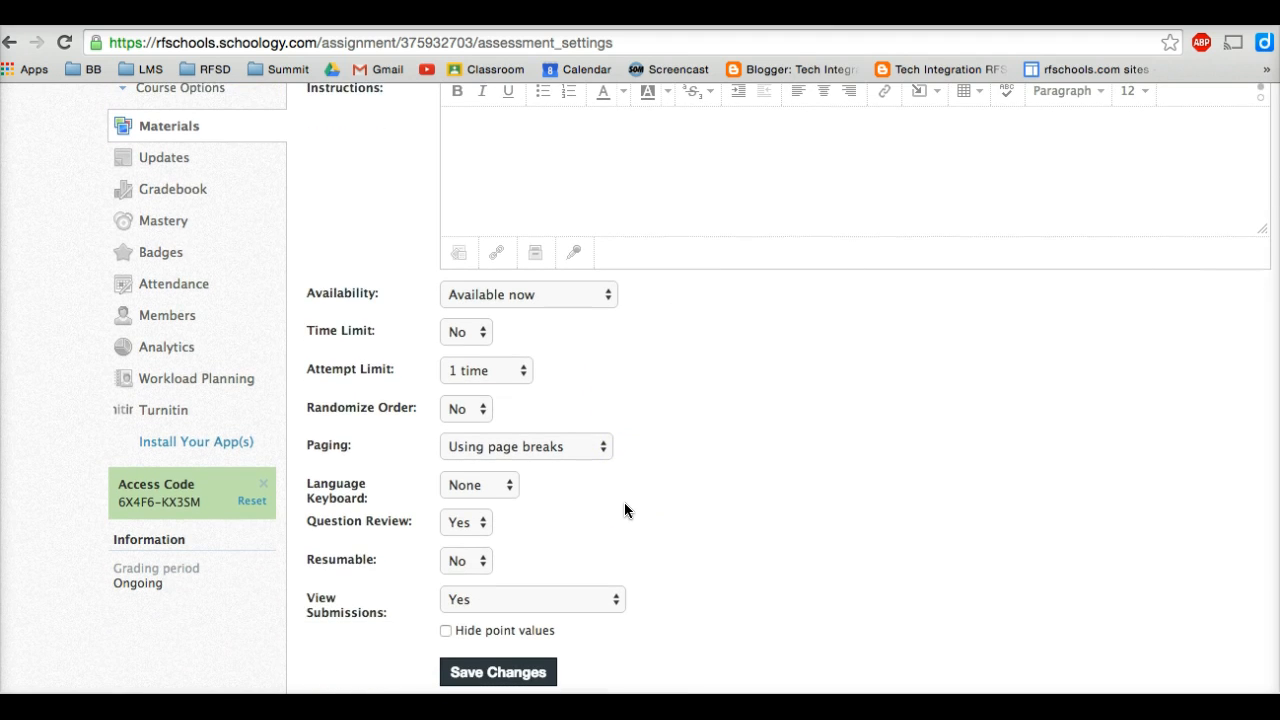
{"action": "left_click", "coordinate": [490, 343]}
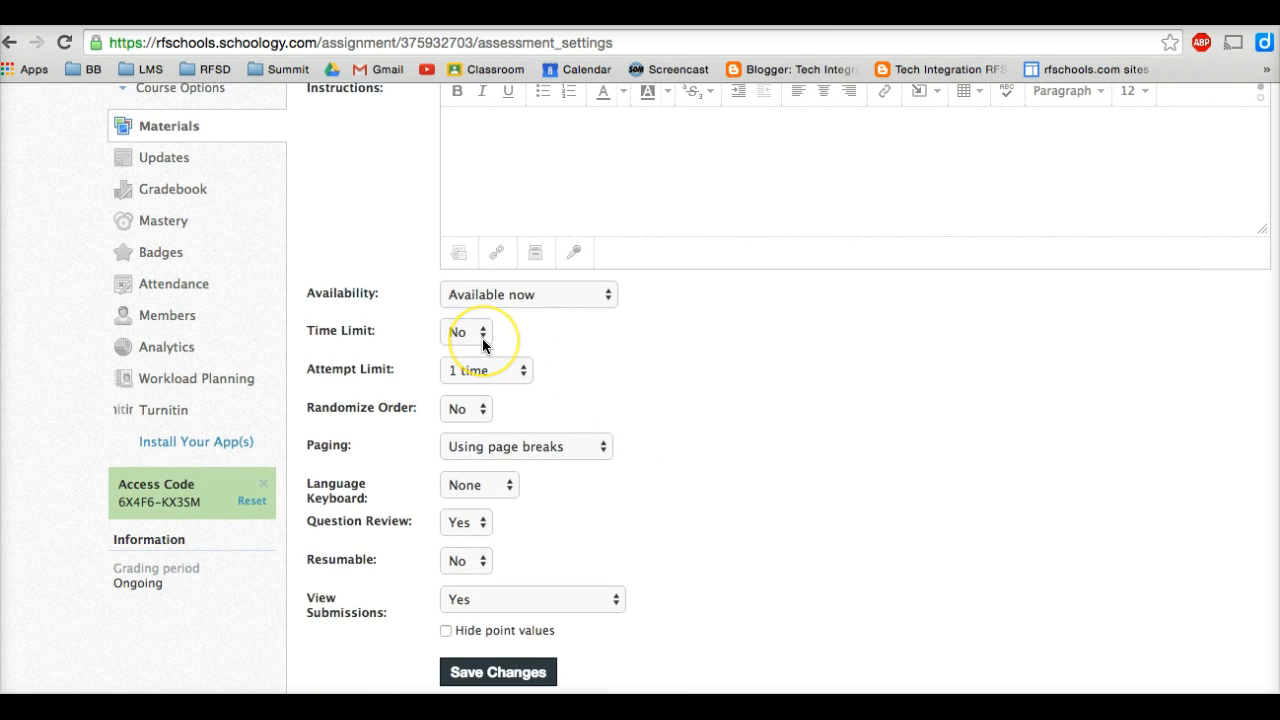
{"action": "left_click", "coordinate": [483, 343]}
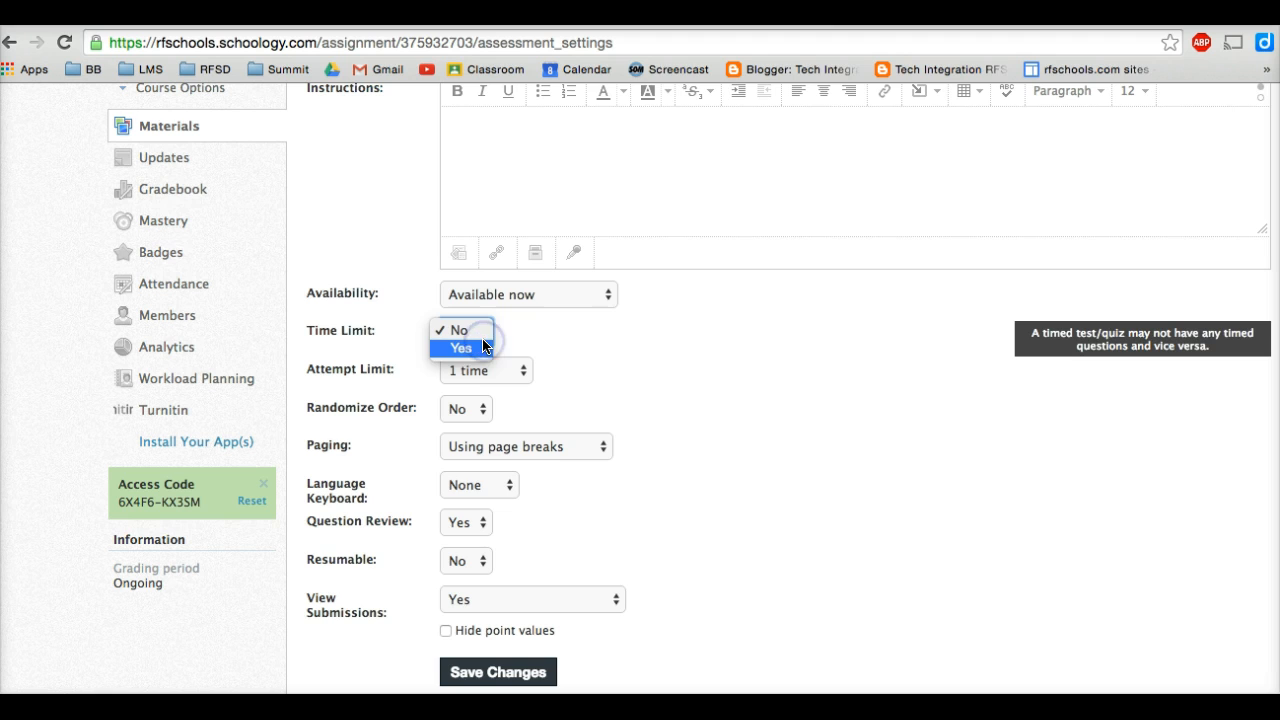
{"action": "left_click", "coordinate": [566, 330]}
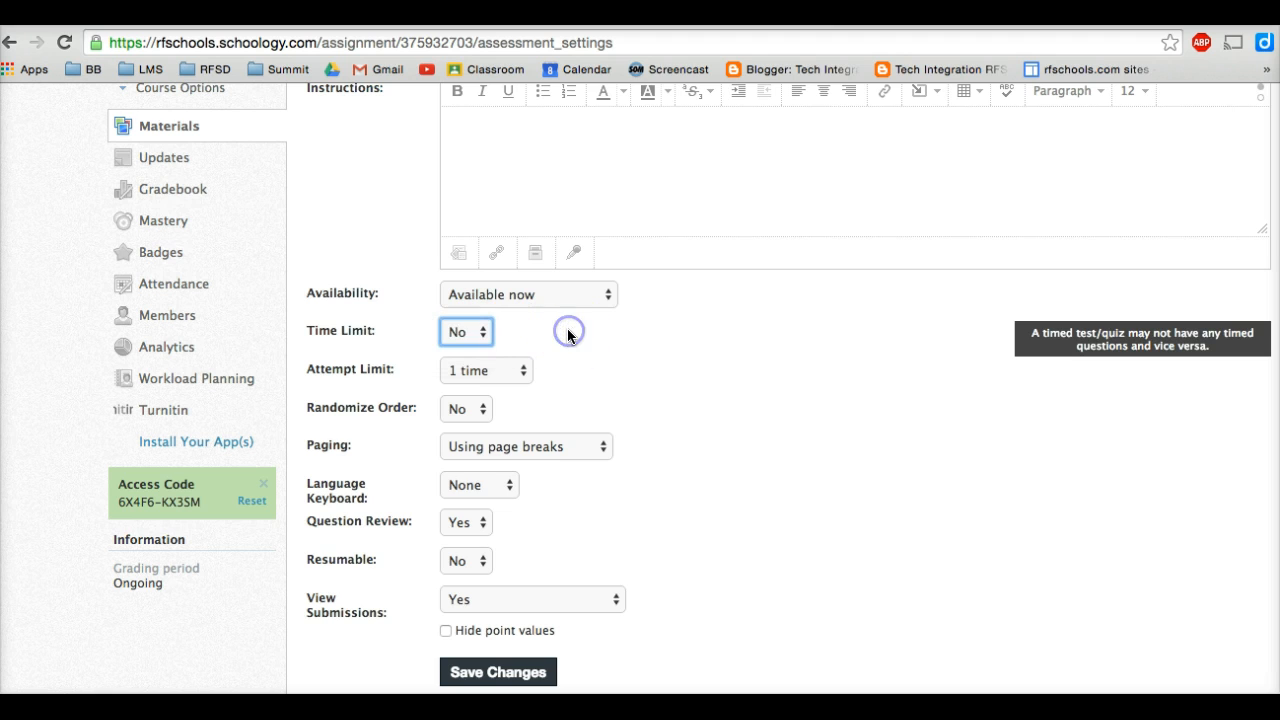
- Go over the remaining test settings and check the Resumable options, keeping No selected
{"action": "scroll", "coordinate": [567, 330], "scroll_direction": "down", "scroll_amount": 1}
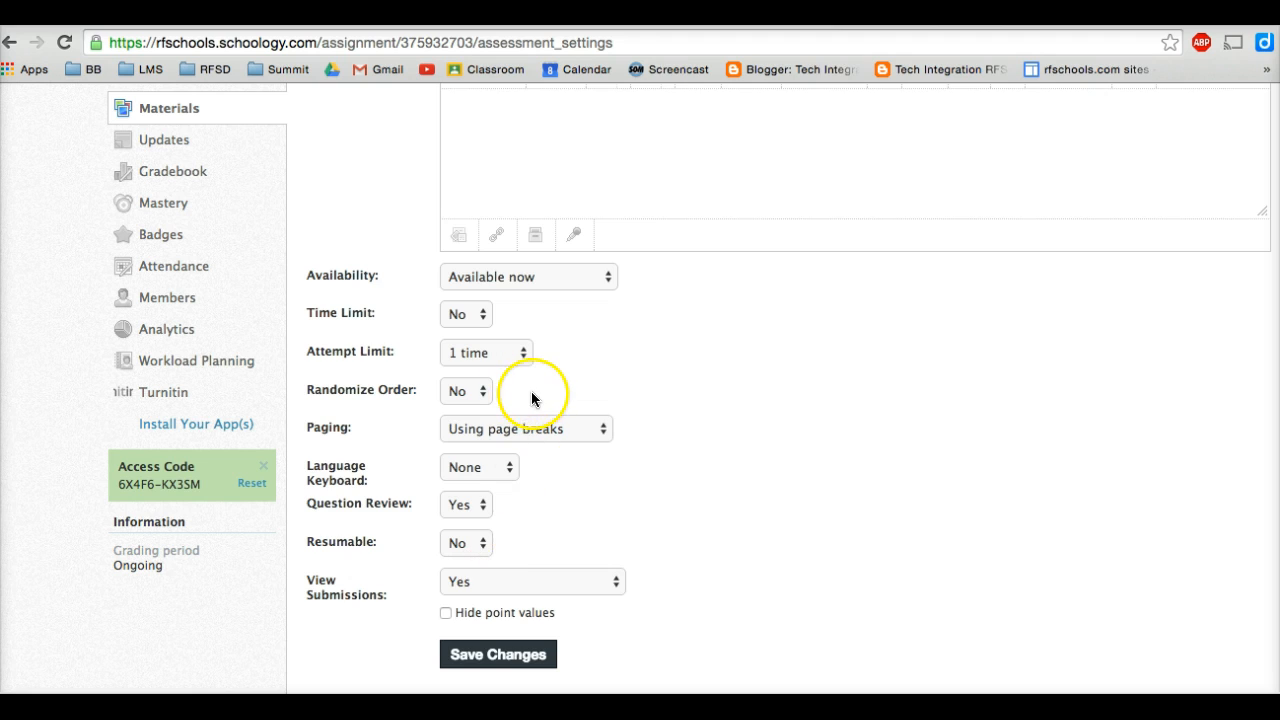
{"action": "scroll", "coordinate": [531, 391], "scroll_direction": "up", "scroll_amount": 3}
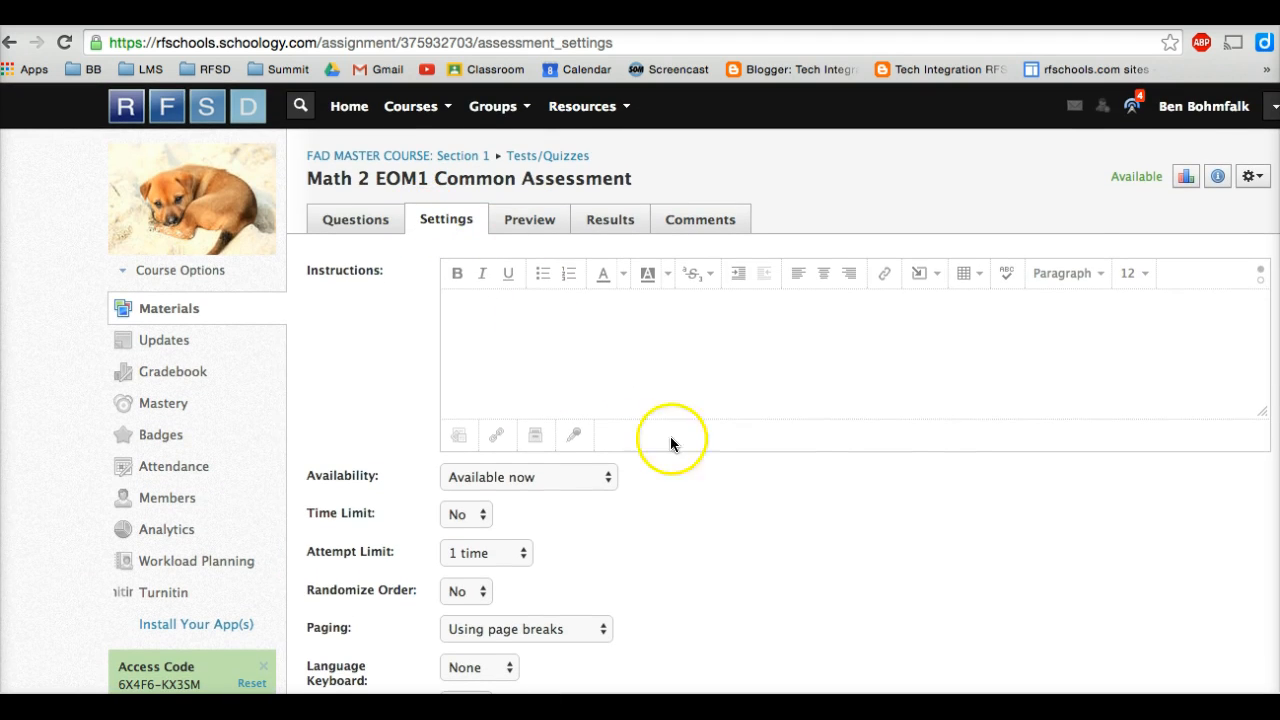
{"action": "scroll", "coordinate": [690, 555], "scroll_direction": "down", "scroll_amount": 3}
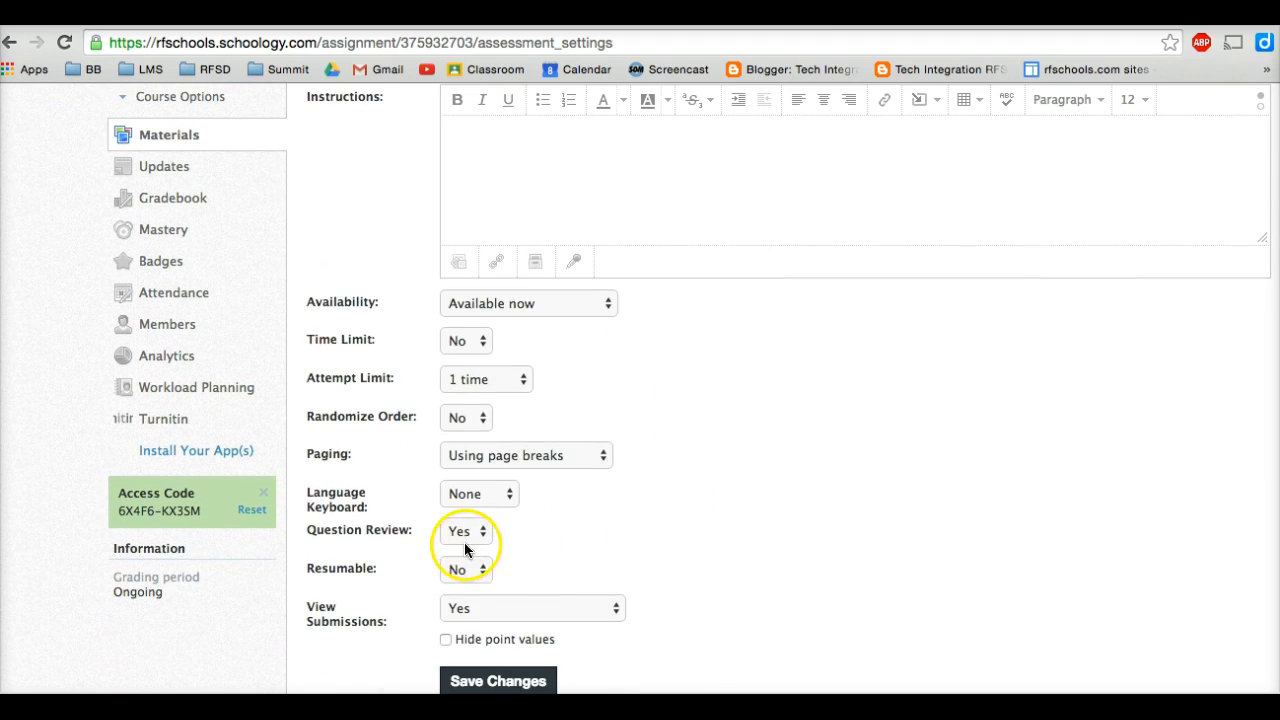
{"action": "left_click", "coordinate": [460, 569]}
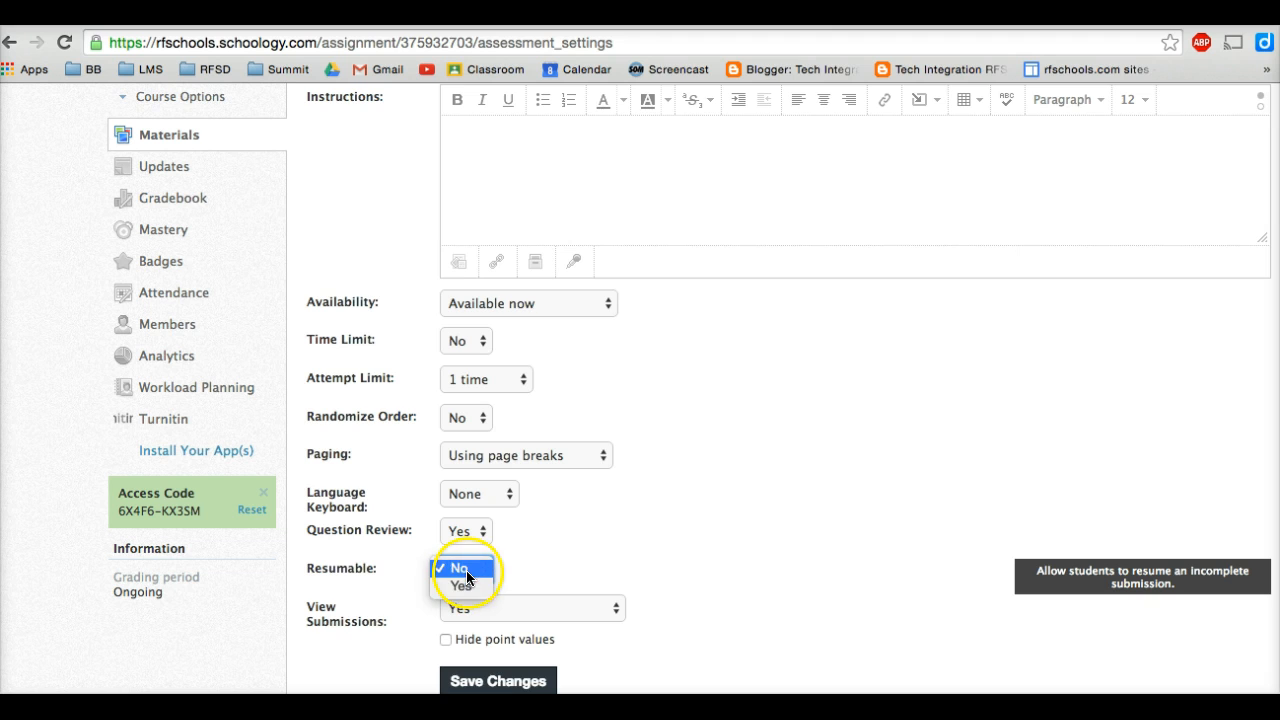
{"action": "left_click", "coordinate": [460, 568]}
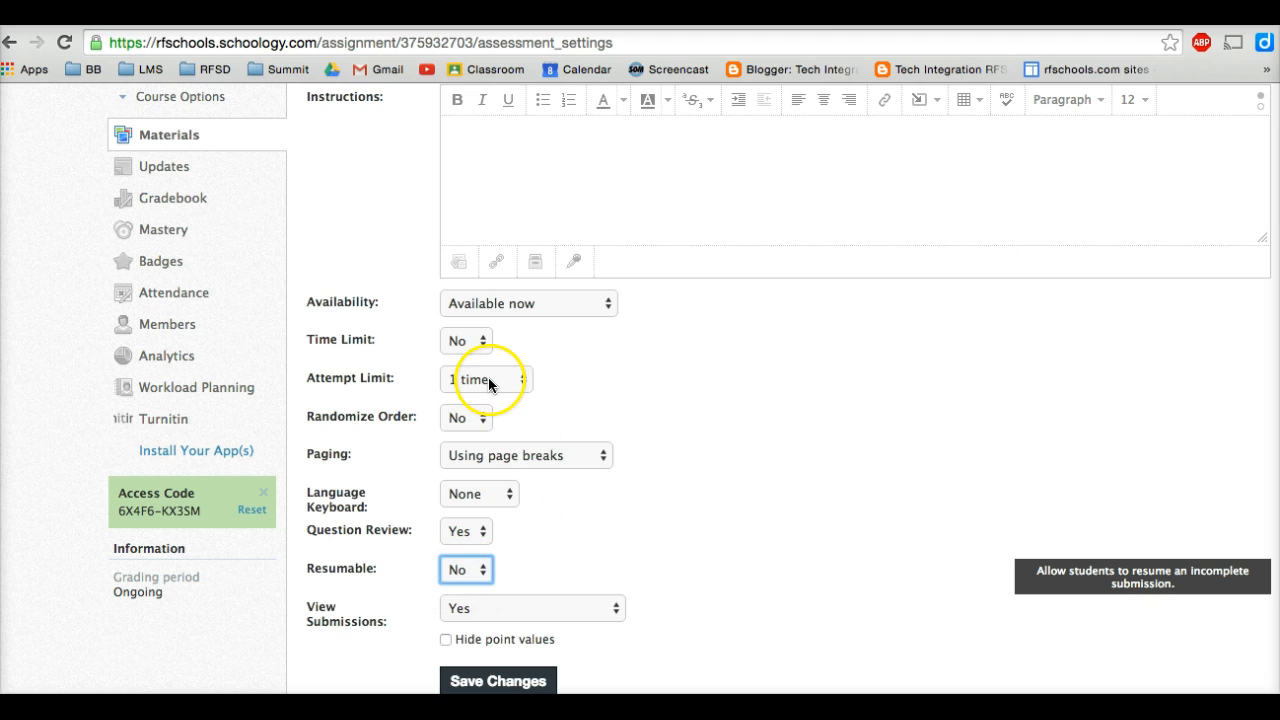
{"action": "left_click", "coordinate": [585, 557]}
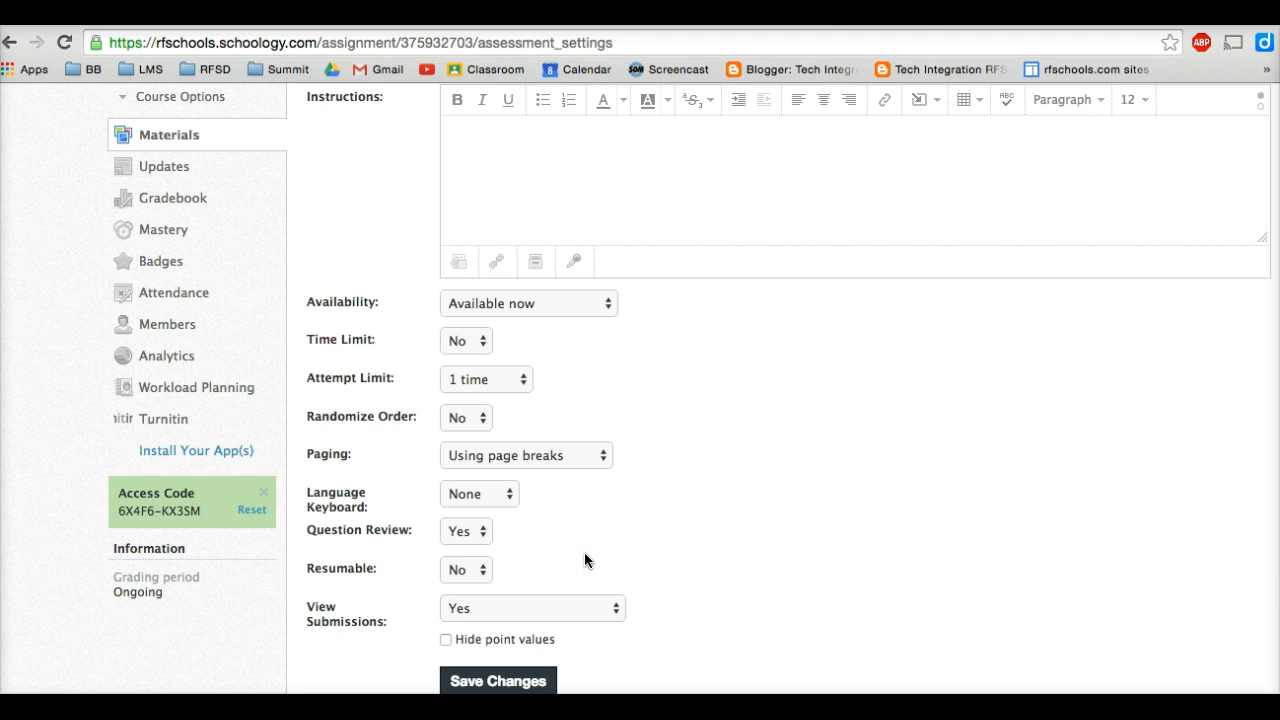
{"action": "scroll", "coordinate": [585, 560], "scroll_direction": "down", "scroll_amount": 1}
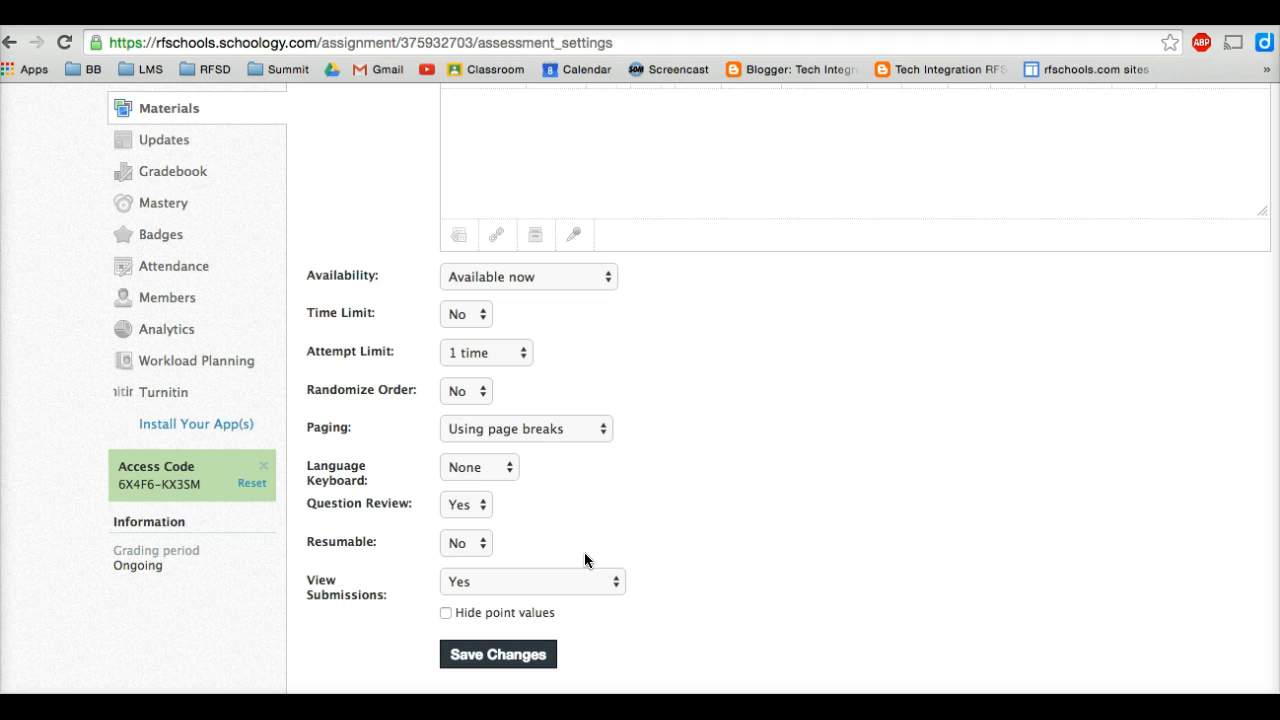
- Check the View Submissions choices for students and keep the setting at Yes
{"action": "left_click", "coordinate": [550, 589]}
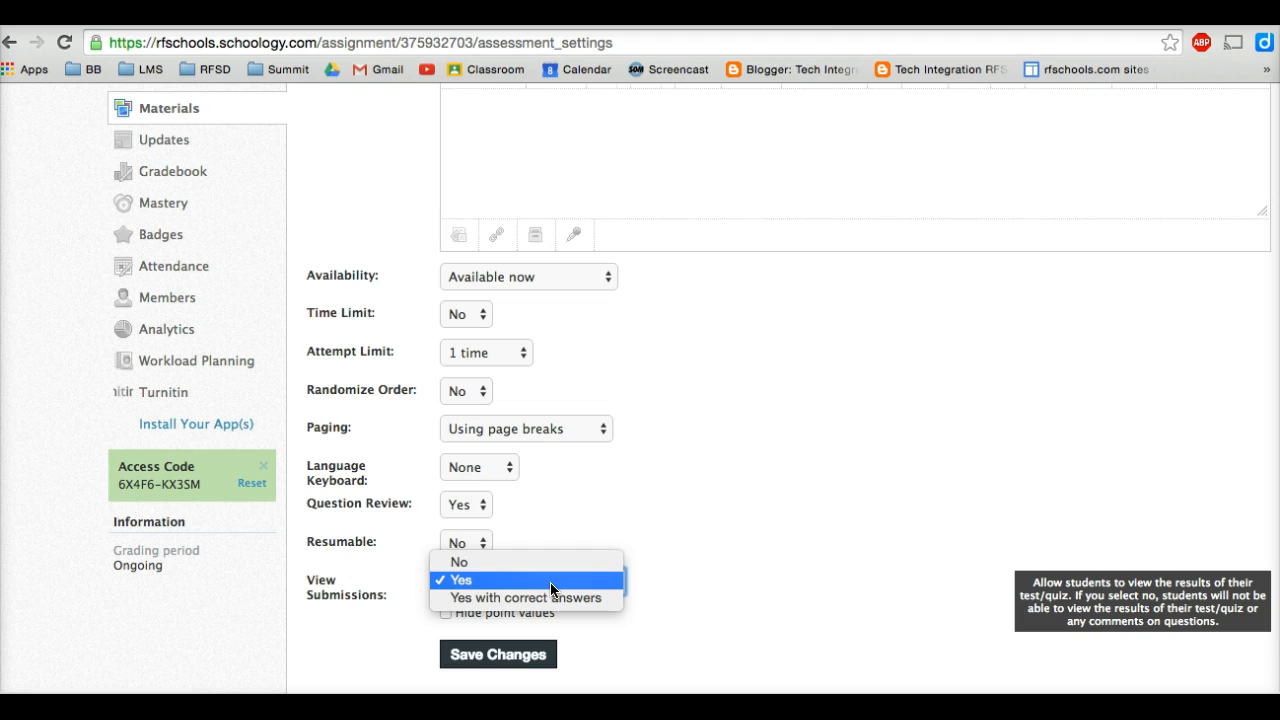
{"action": "left_click", "coordinate": [553, 605]}
{"action": "left_click", "coordinate": [547, 565]}
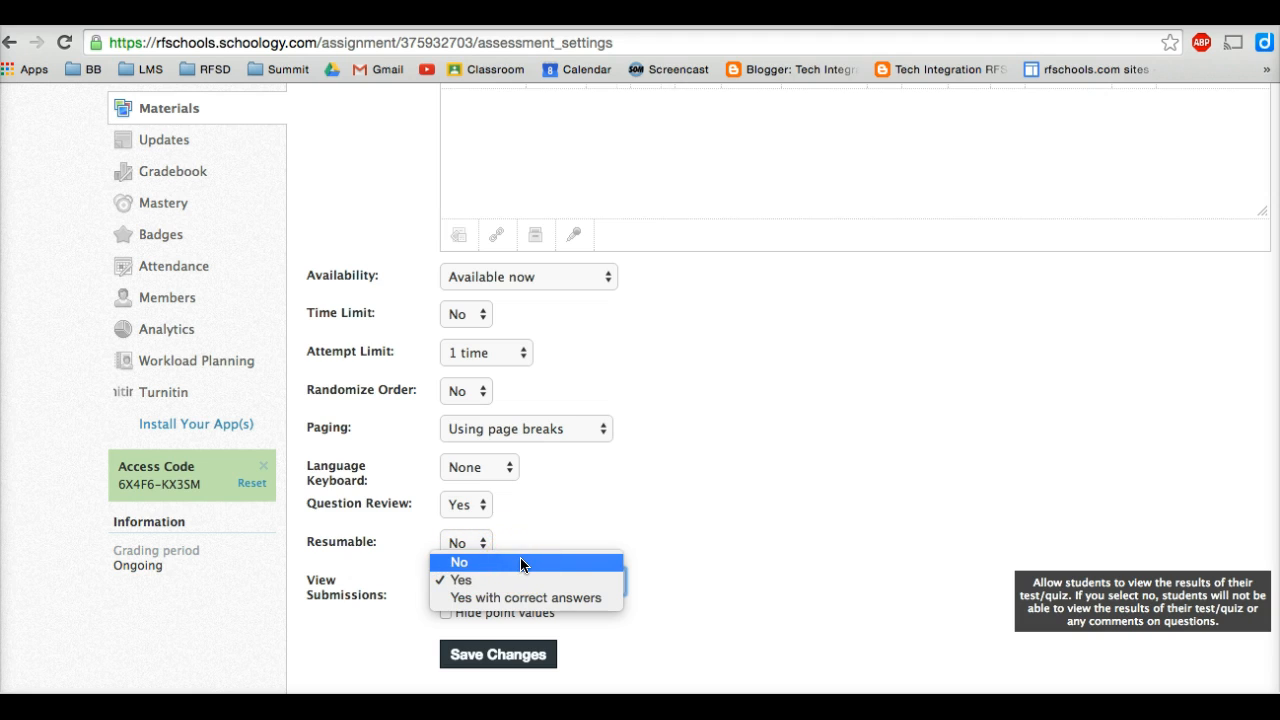
{"action": "left_click", "coordinate": [591, 520]}
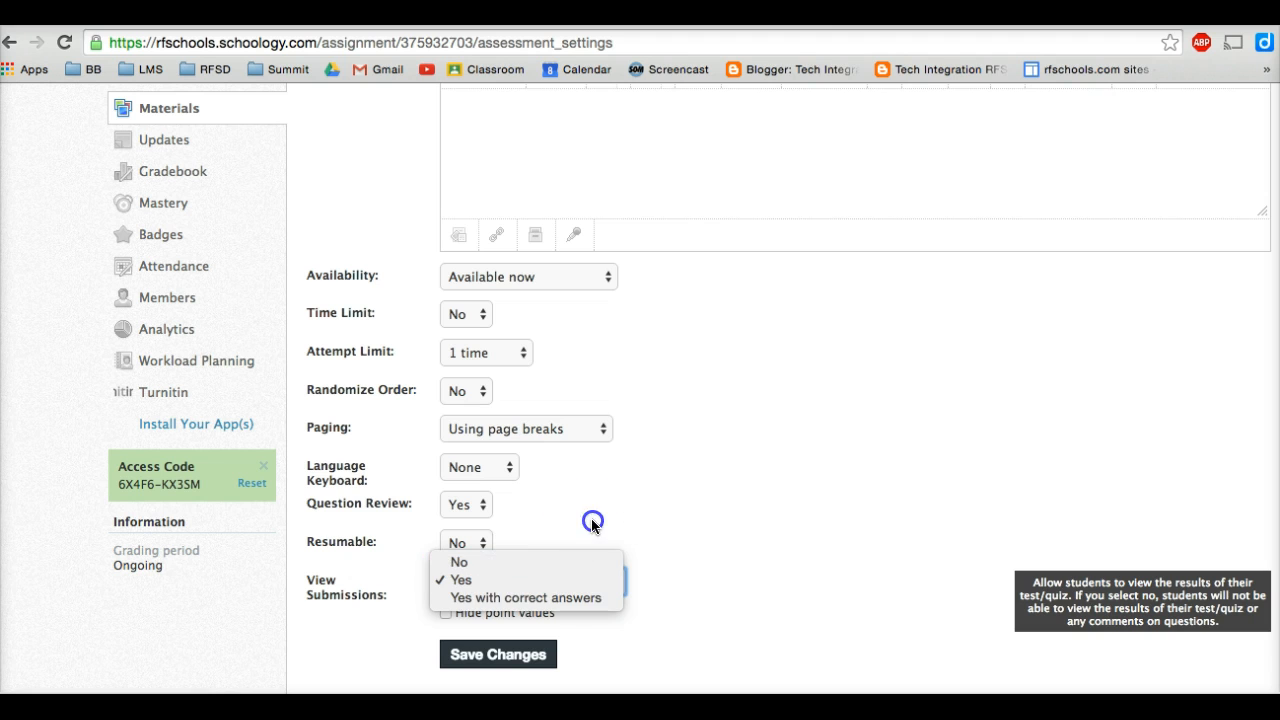
{"action": "left_click", "coordinate": [468, 583]}
{"action": "scroll", "coordinate": [619, 629], "scroll_direction": "up", "scroll_amount": 5}
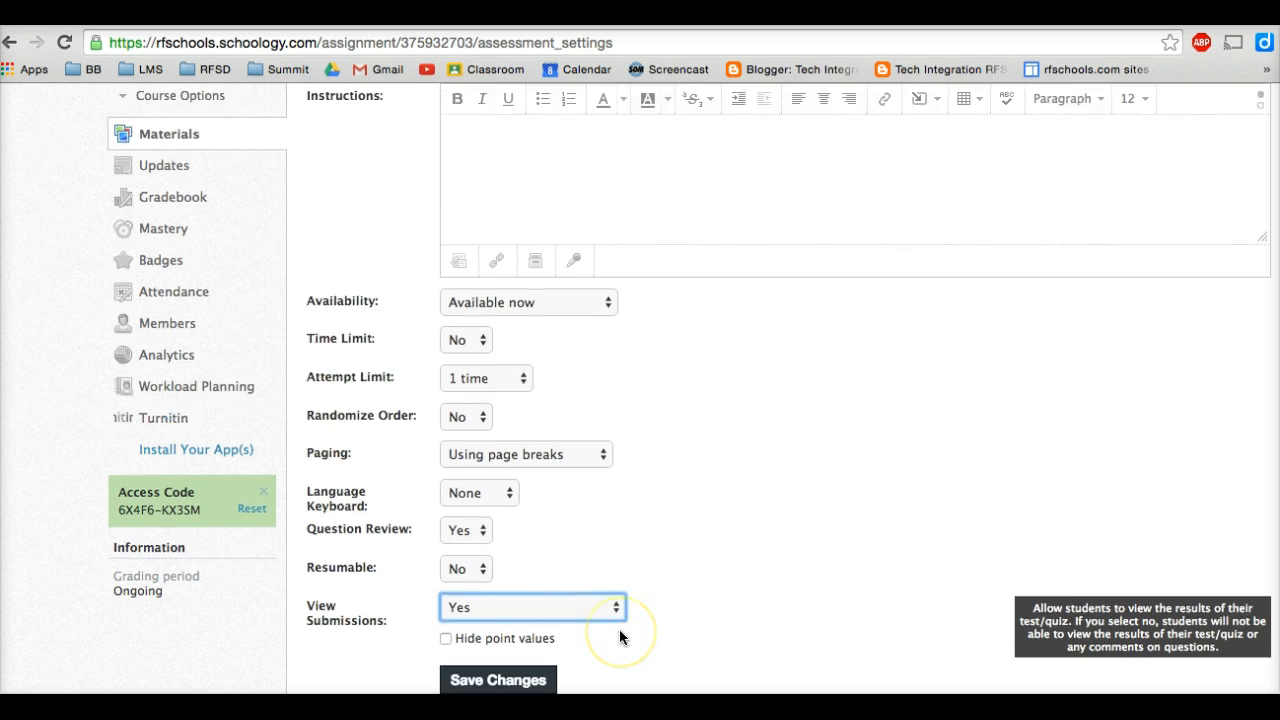
- Begin the test in preview mode and match the first two items of question 1 with b and a
{"action": "left_click", "coordinate": [519, 219]}
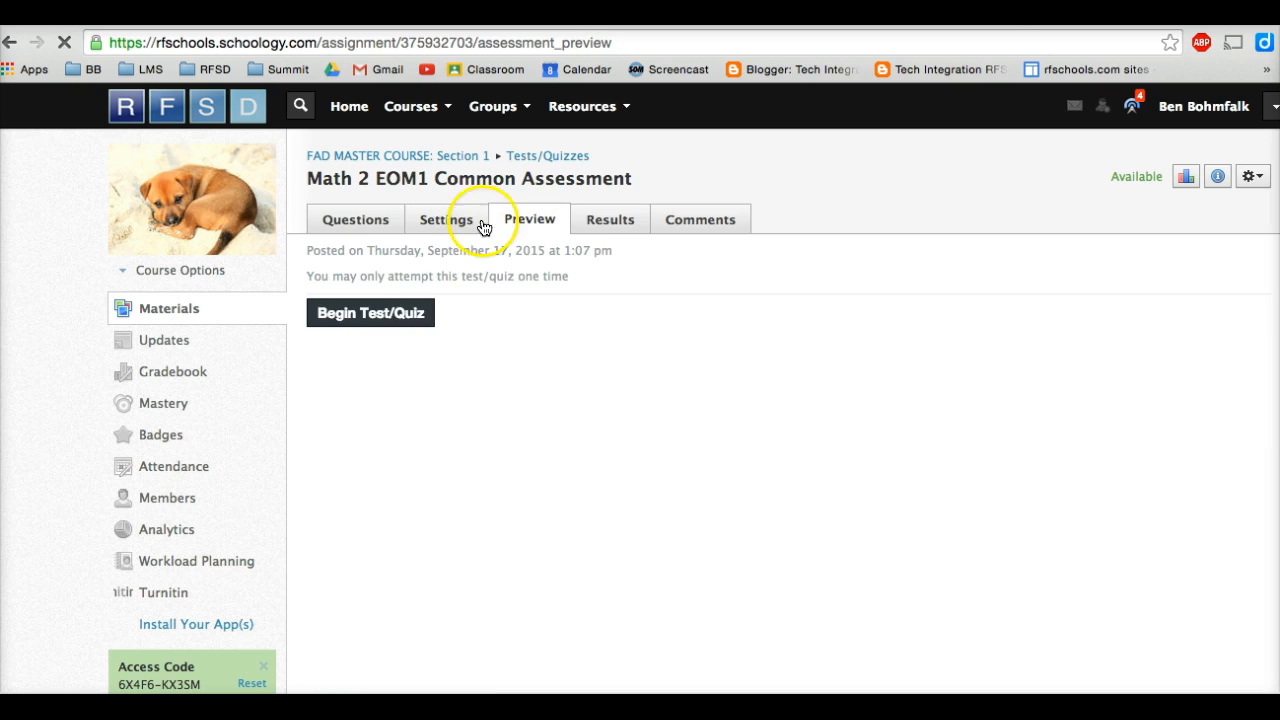
{"action": "left_click", "coordinate": [389, 315]}
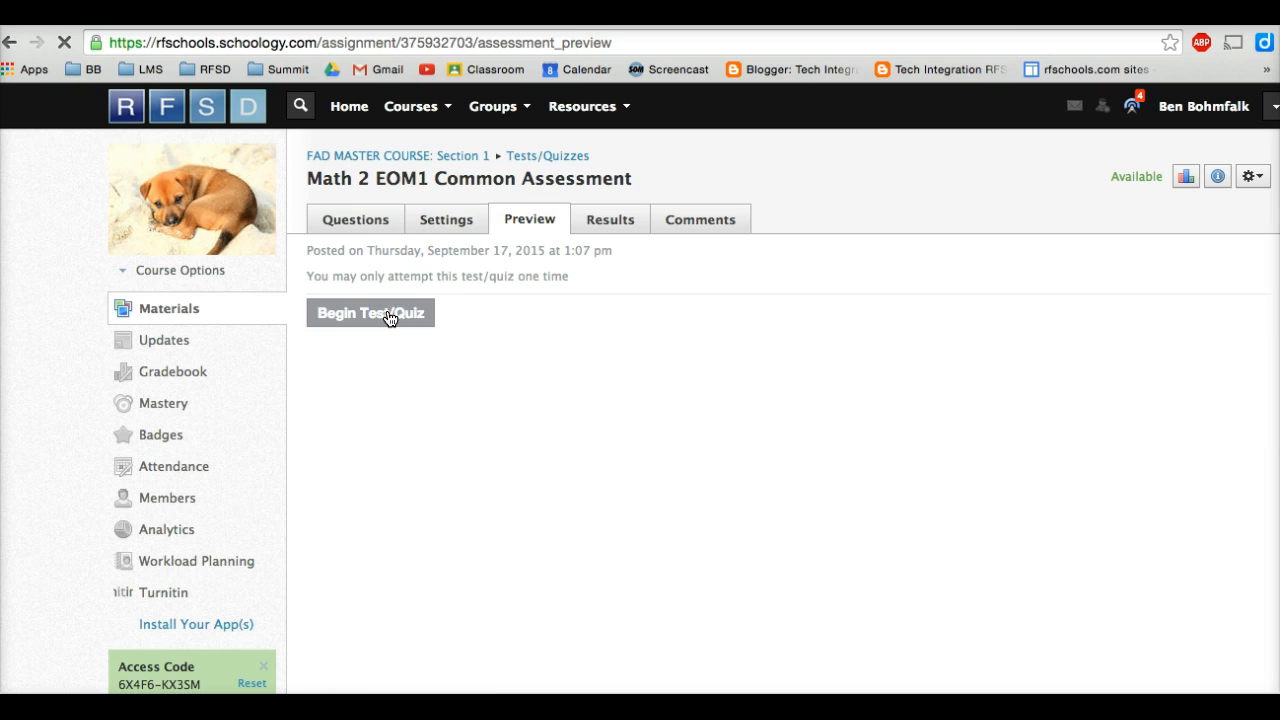
{"action": "left_click", "coordinate": [357, 463]}
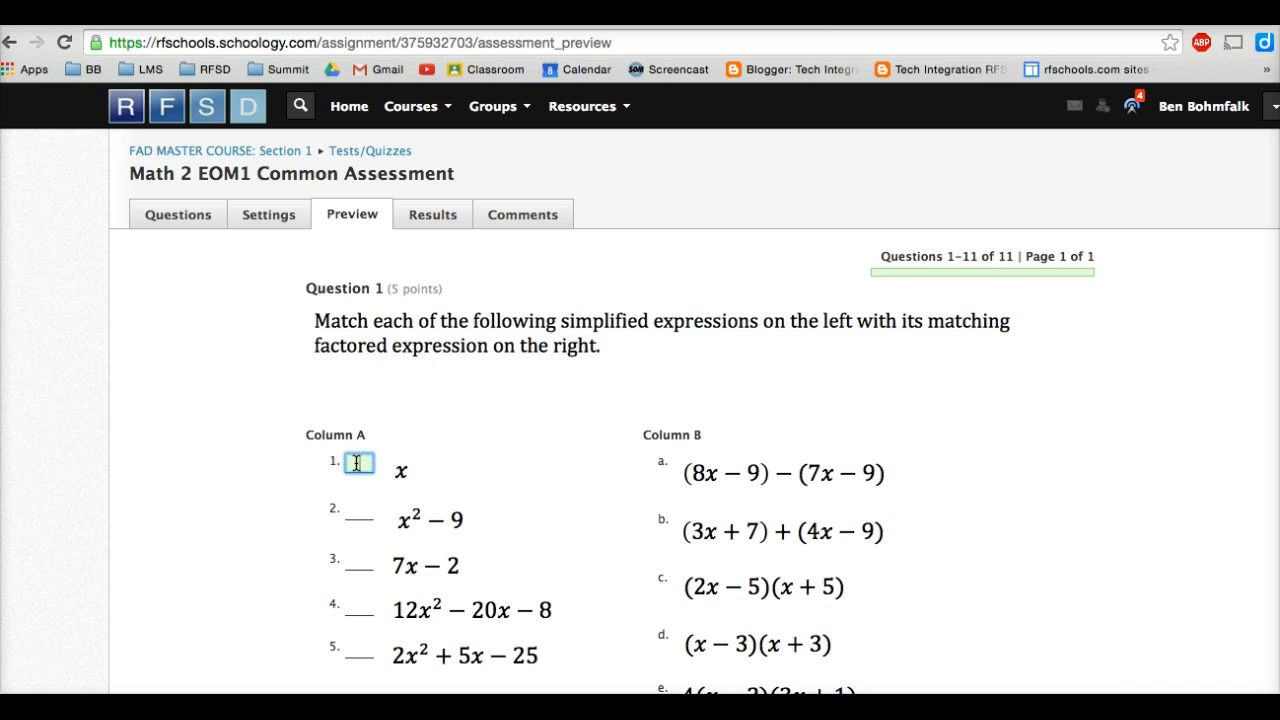
{"action": "type", "text": "b"}
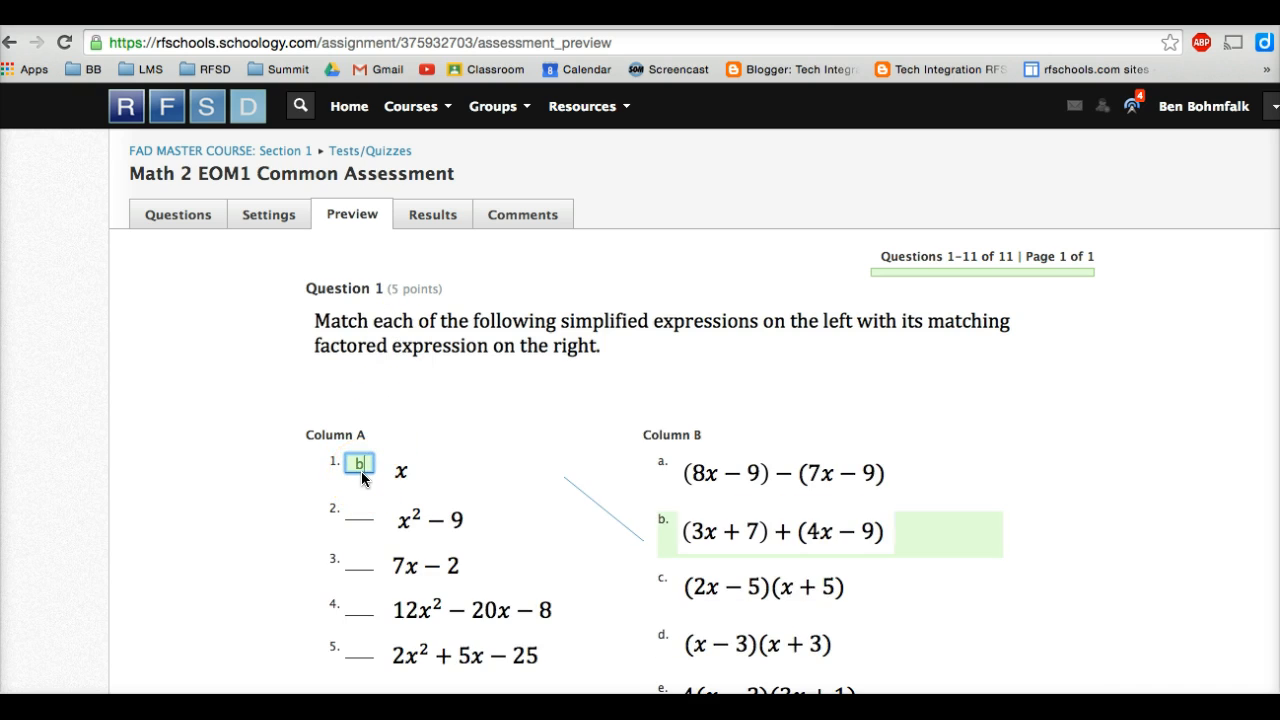
{"action": "left_click", "coordinate": [357, 507]}
{"action": "type", "text": "a"}
- Continue through the previewed test and enter "my answer" as the response to question 6
{"action": "scroll", "coordinate": [356, 505], "scroll_direction": "down", "scroll_amount": 5}
{"action": "left_click", "coordinate": [326, 352]}
{"action": "scroll", "coordinate": [360, 505], "scroll_direction": "down", "scroll_amount": 10}
{"action": "scroll", "coordinate": [367, 507], "scroll_direction": "down", "scroll_amount": 4}
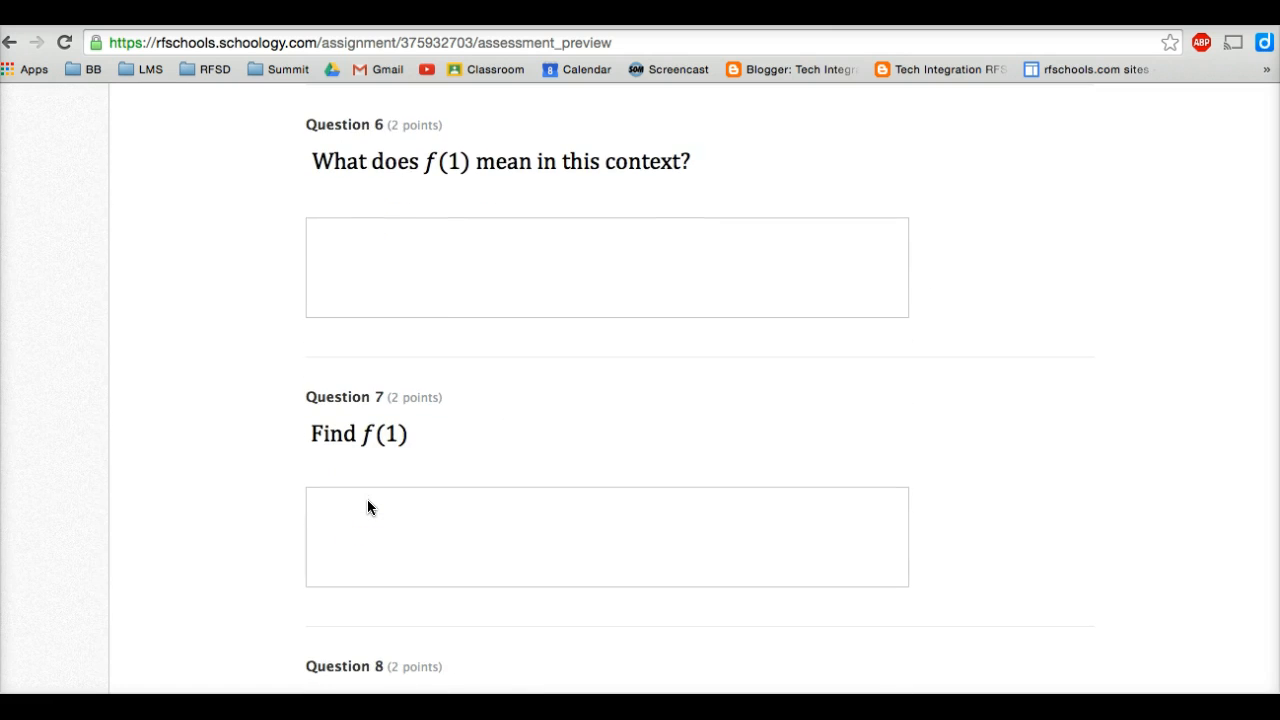
{"action": "left_click", "coordinate": [381, 266]}
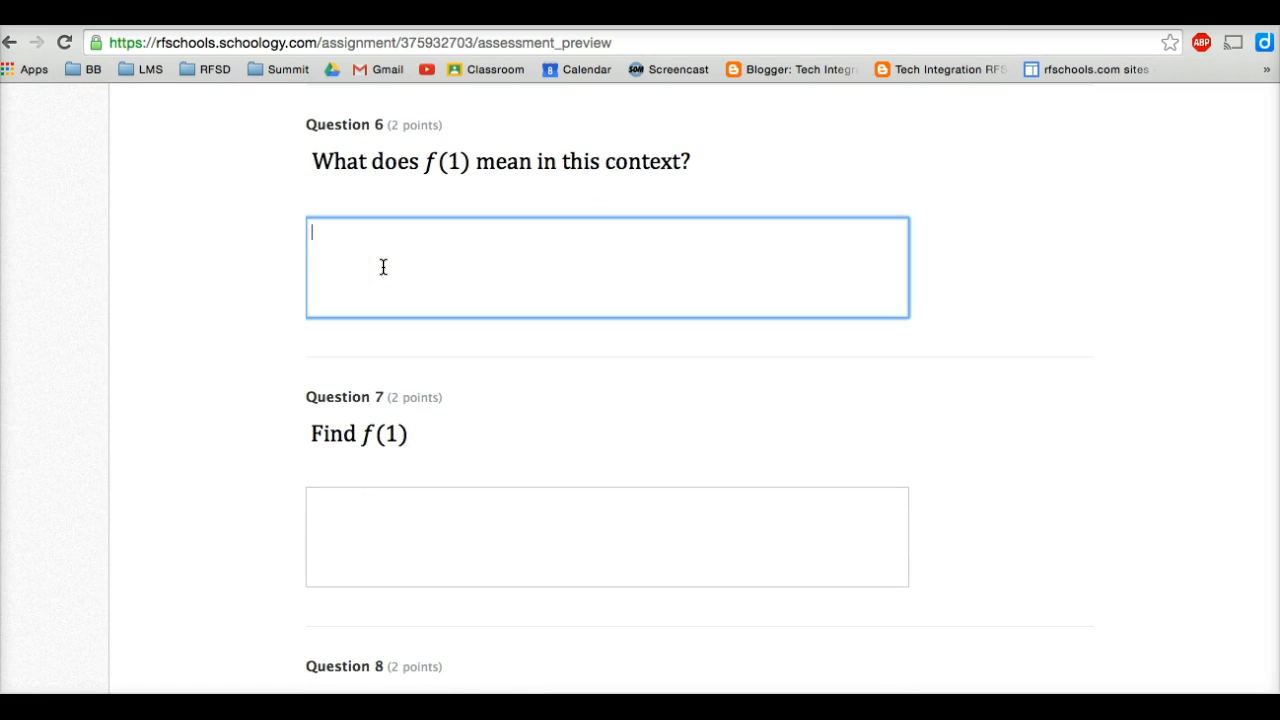
{"action": "type", "text": "my answer"}
- Go to the end of the previewed test, open the answer review, and look through it to the last question
{"action": "scroll", "coordinate": [630, 348], "scroll_direction": "down", "scroll_amount": 15}
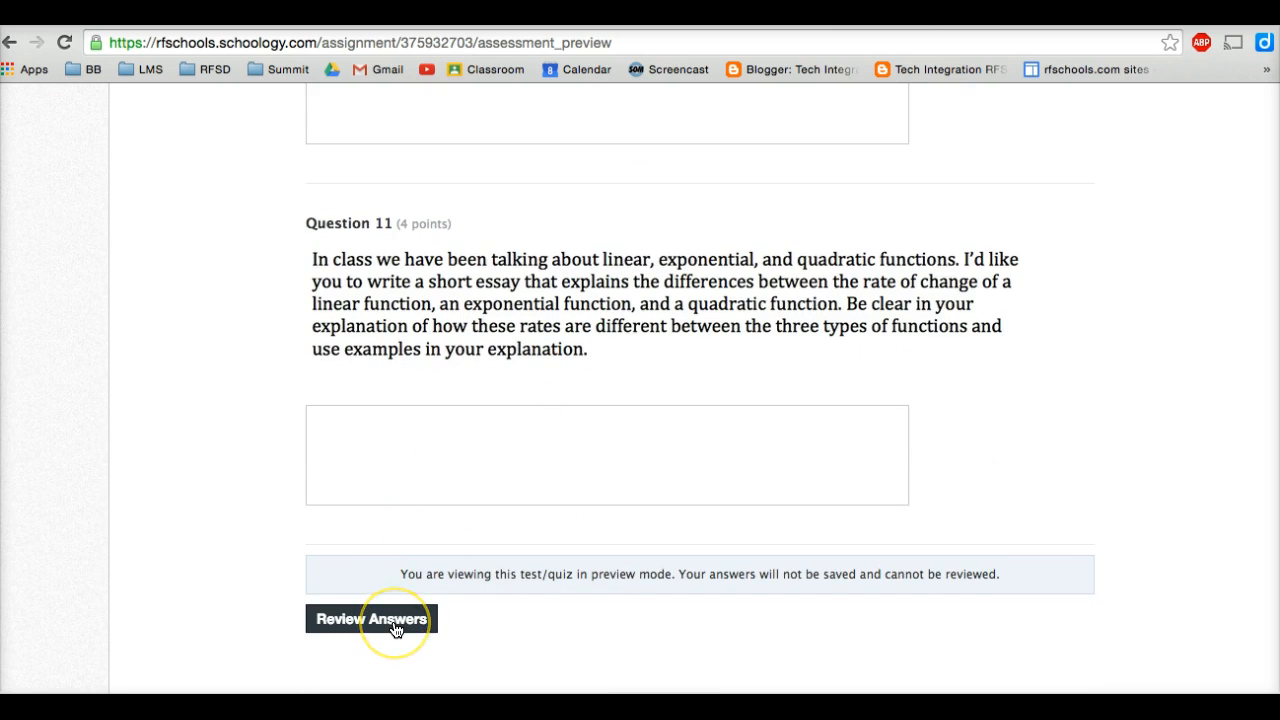
{"action": "left_click", "coordinate": [396, 628]}
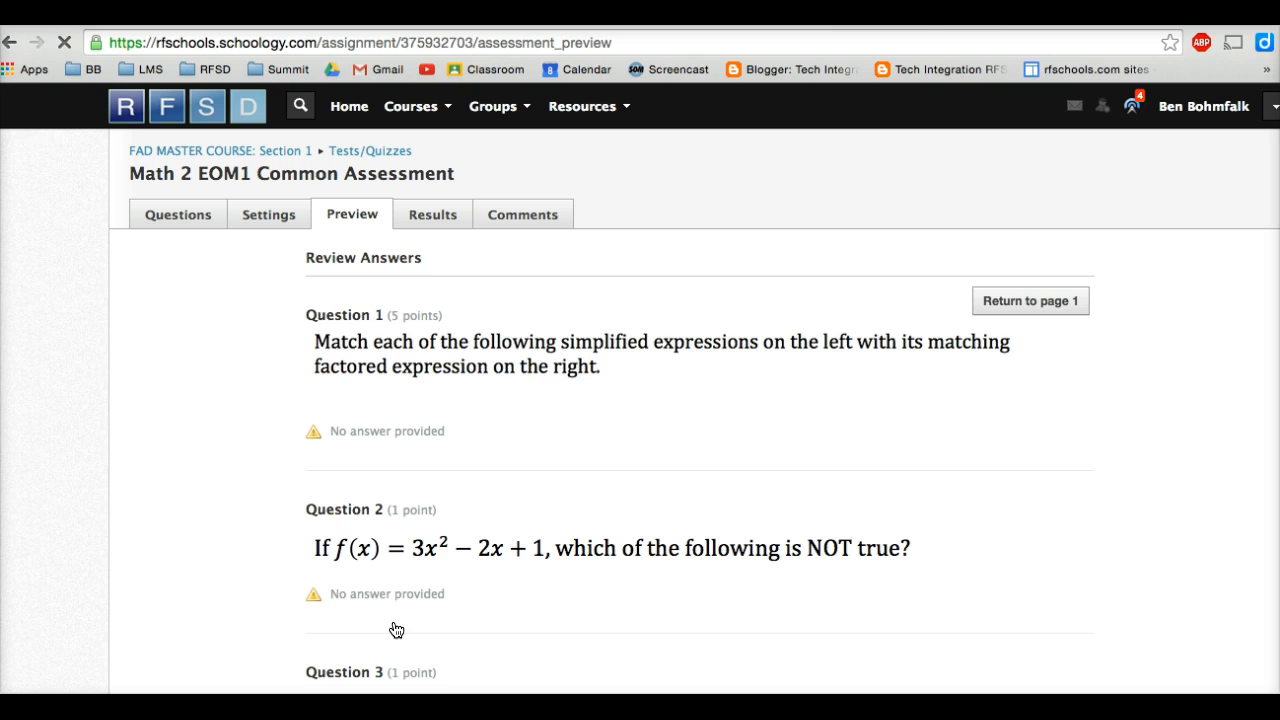
{"action": "scroll", "coordinate": [396, 628], "scroll_direction": "down", "scroll_amount": 6}
{"action": "scroll", "coordinate": [396, 630], "scroll_direction": "down", "scroll_amount": 3}
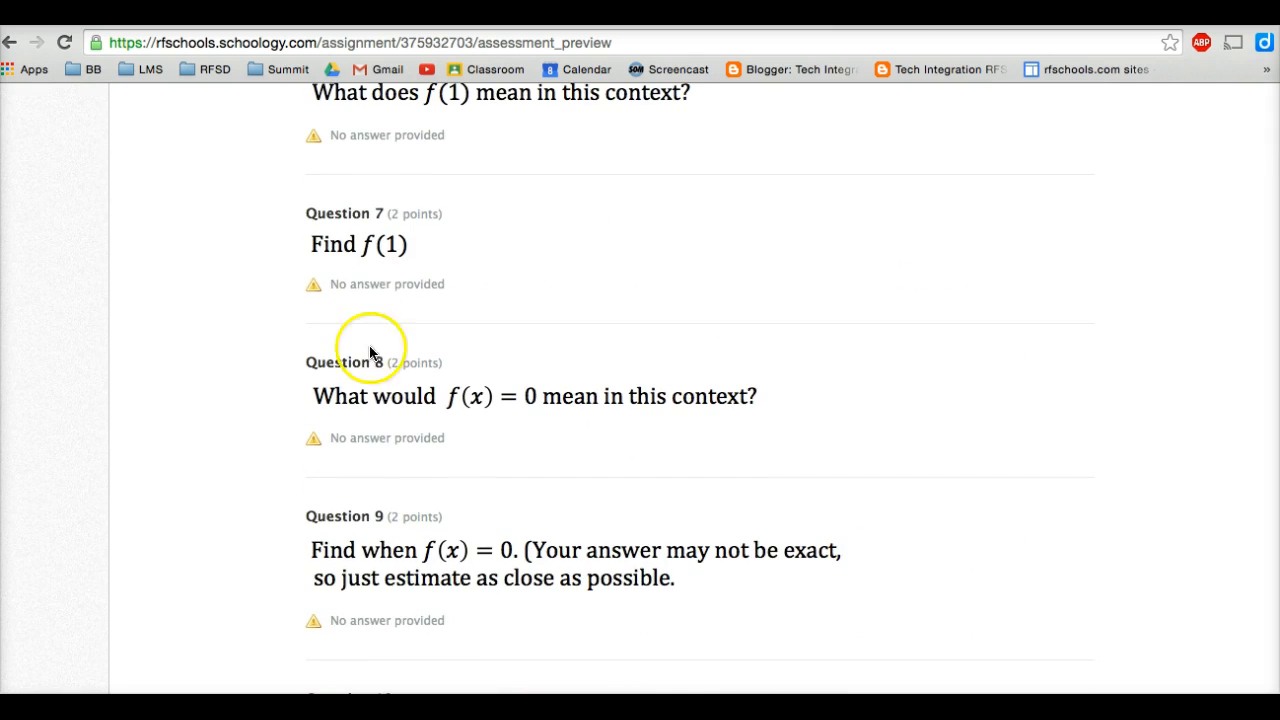
{"action": "scroll", "coordinate": [391, 443], "scroll_direction": "down", "scroll_amount": 10}
{"action": "left_click", "coordinate": [340, 620]}
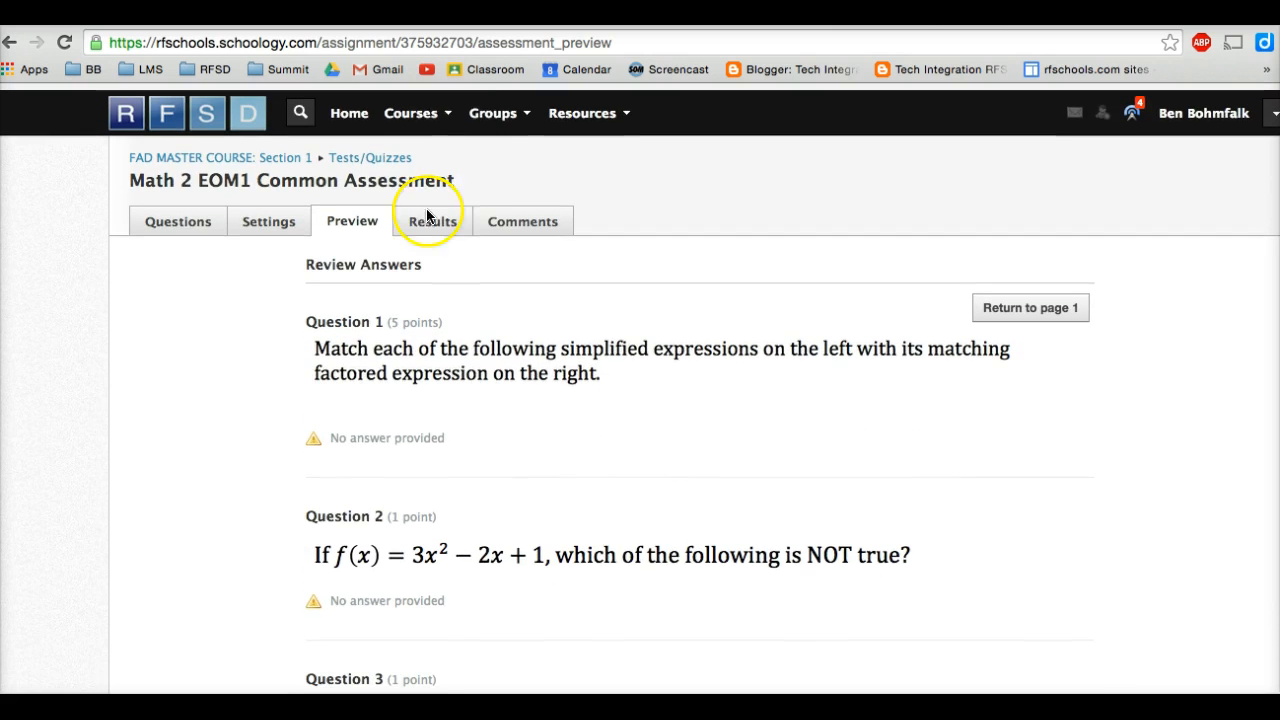
{"action": "left_click", "coordinate": [437, 122]}
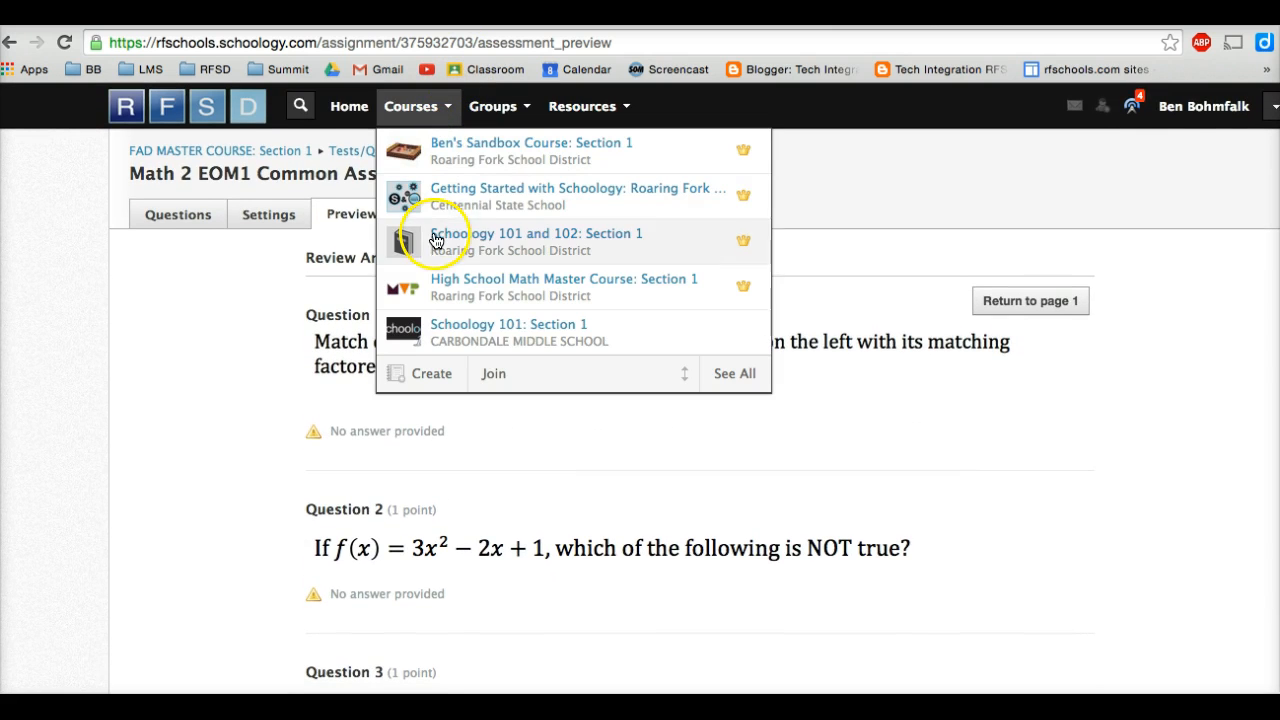
{"action": "left_click", "coordinate": [200, 350]}
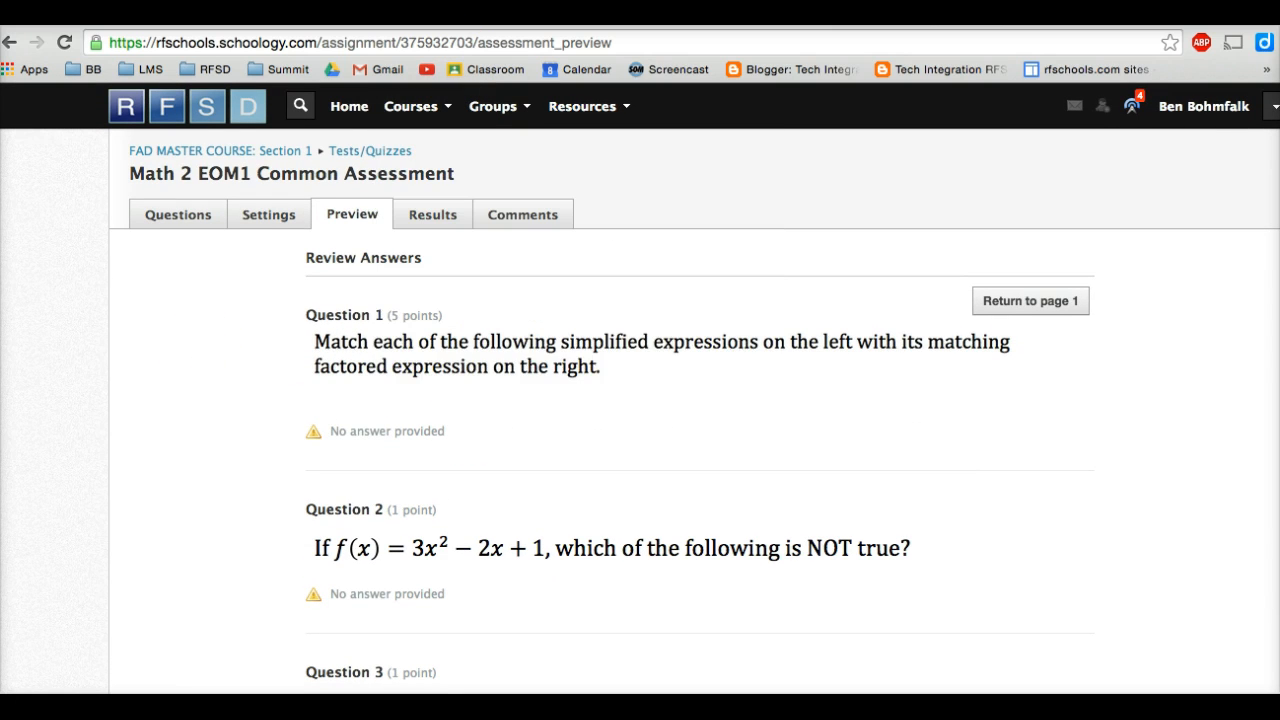